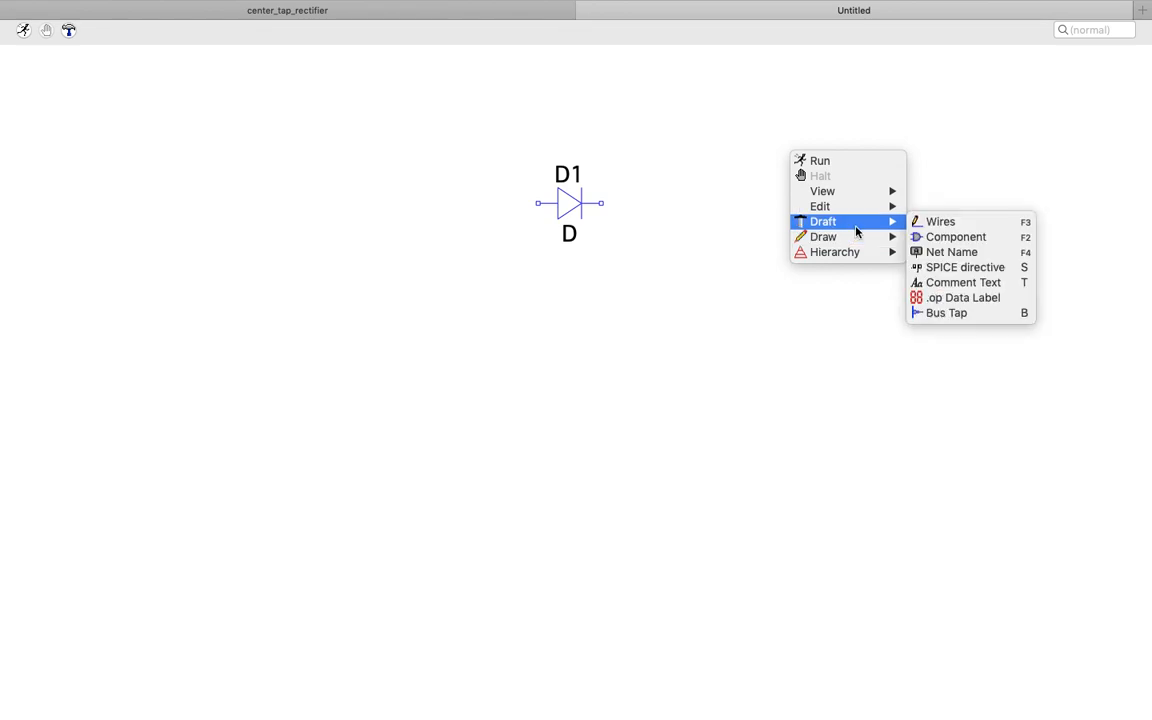
# Place a resistor (res), rotated to lie horizontally, to the left of diode D1 and level with it.
pyautogui.click(933, 237)
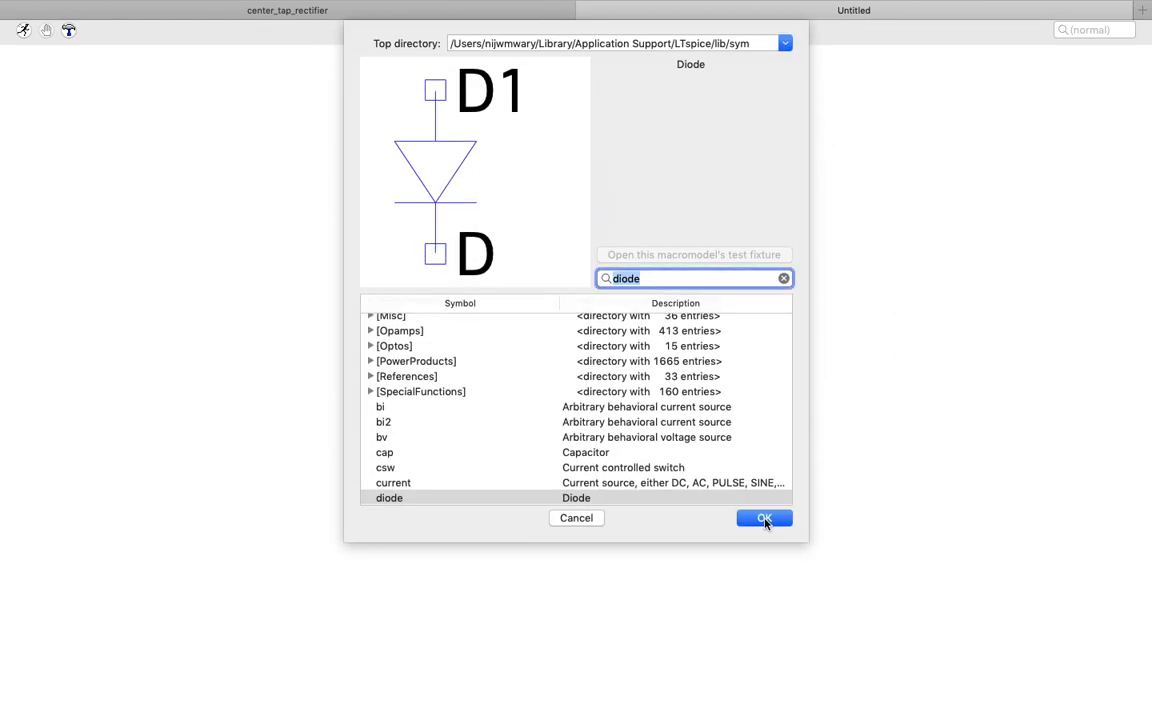
pyautogui.write('res')
pyautogui.press('Return')
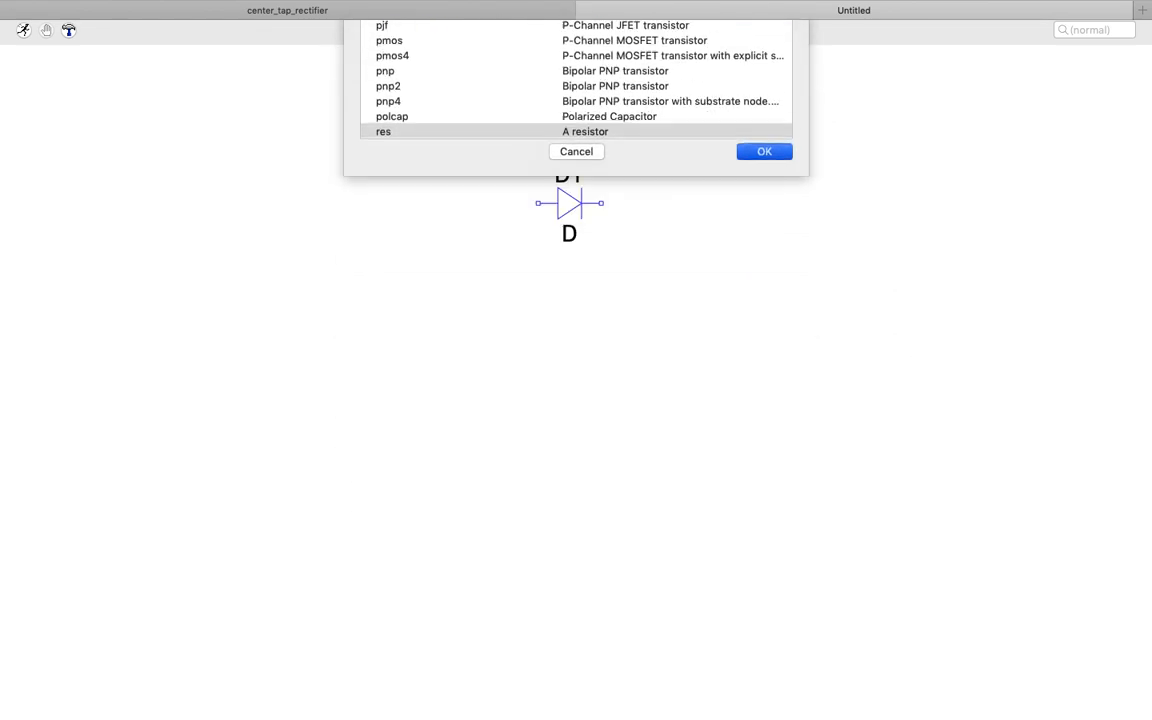
pyautogui.hotkey('ctrl', 'r')
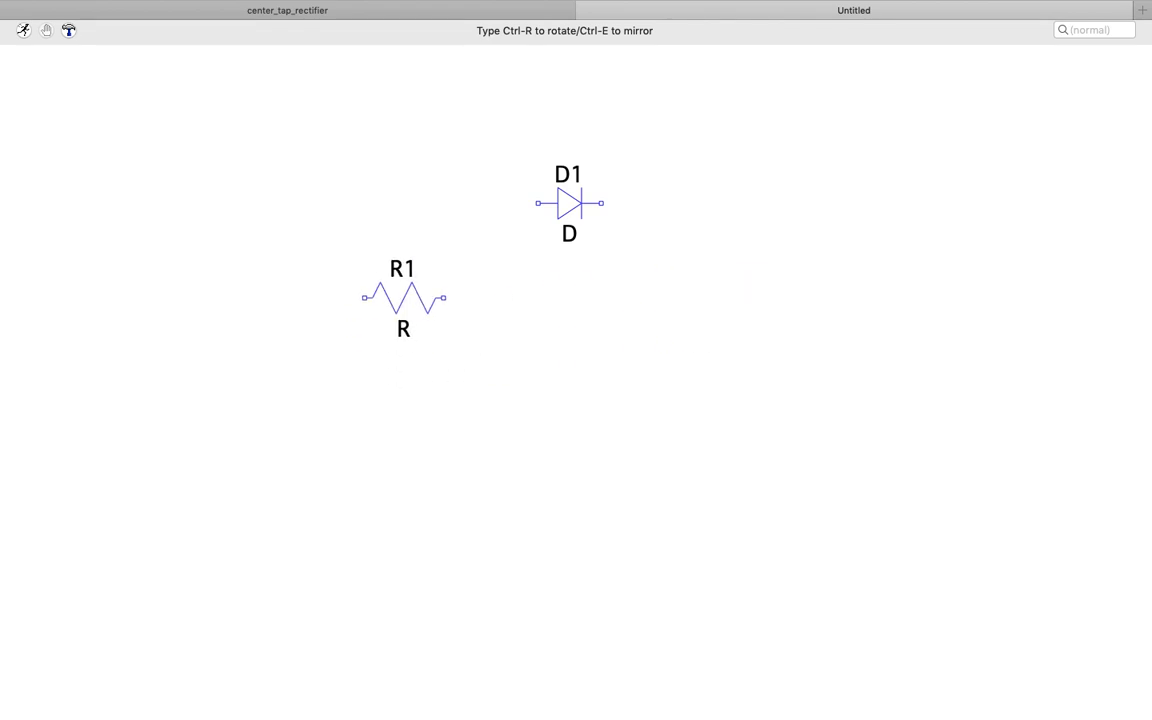
pyautogui.click(435, 203)
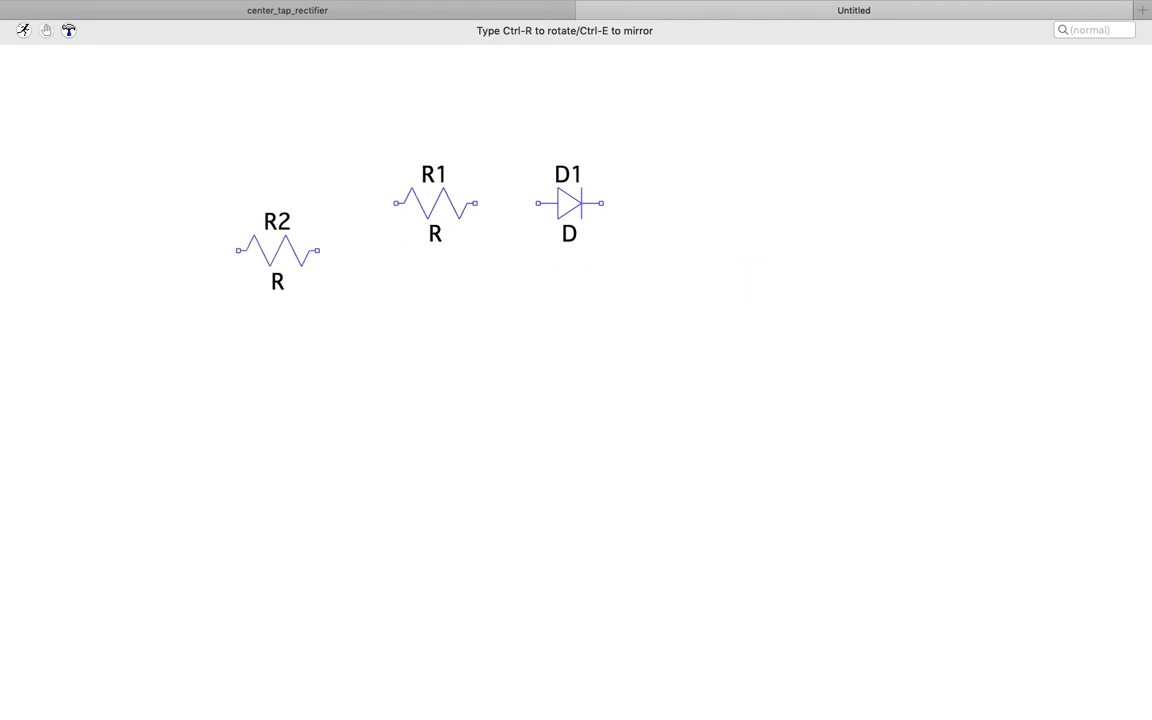
pyautogui.press('Escape')
# Place an upright voltage source below and to the left of resistor R1.
pyautogui.rightClick(580, 395)
pyautogui.moveTo(640, 465)
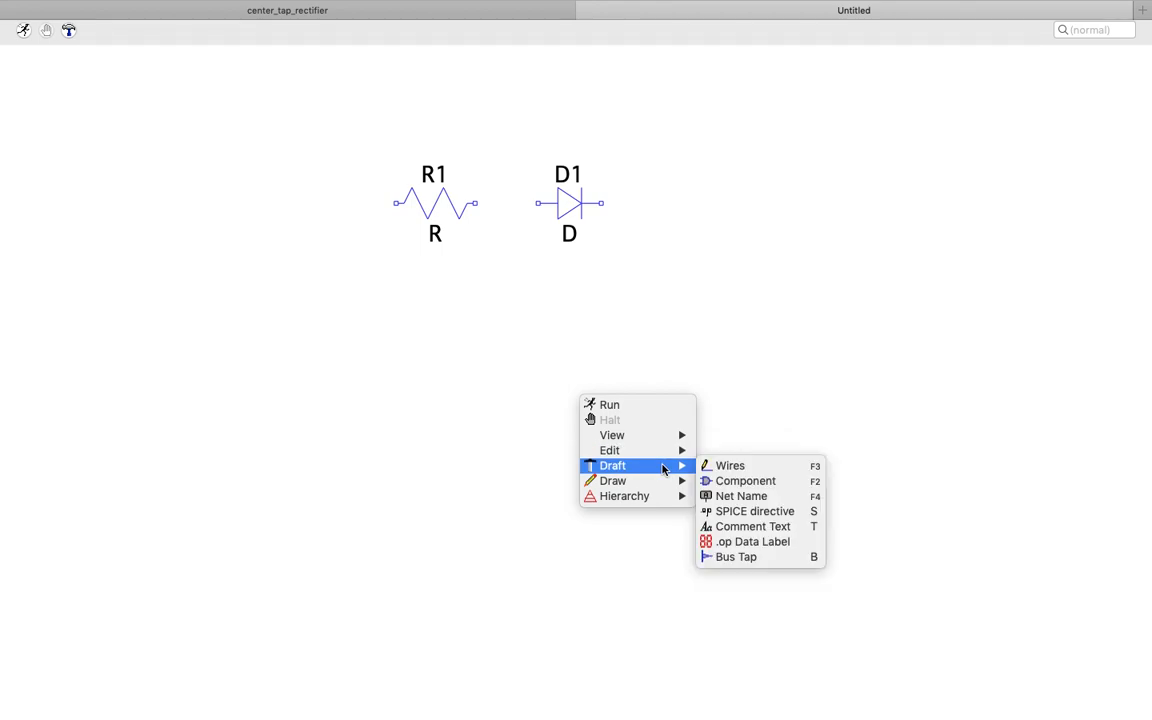
pyautogui.click(746, 481)
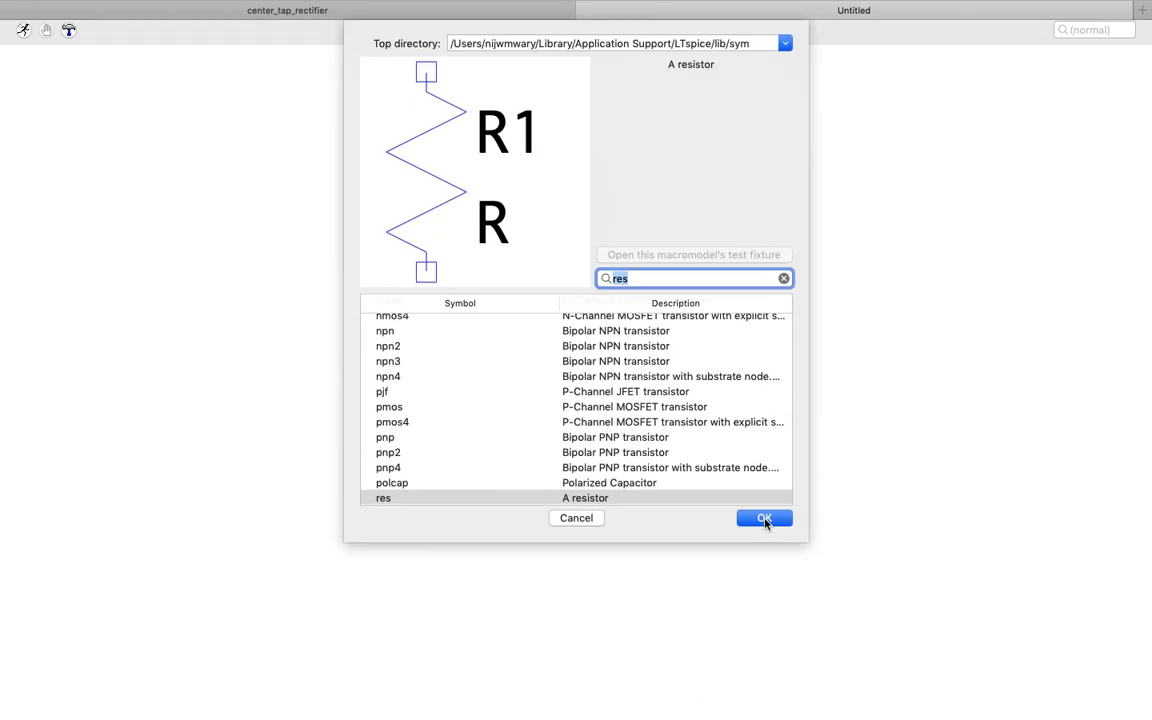
pyautogui.write('voltage')
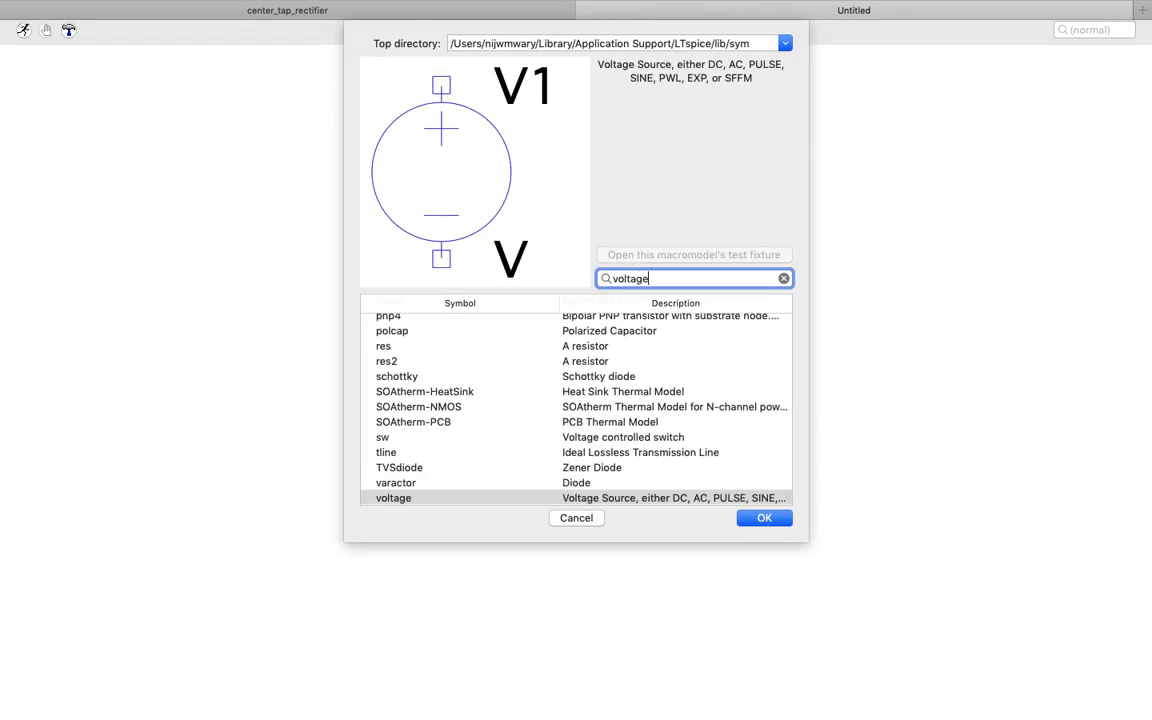
pyautogui.click(629, 498)
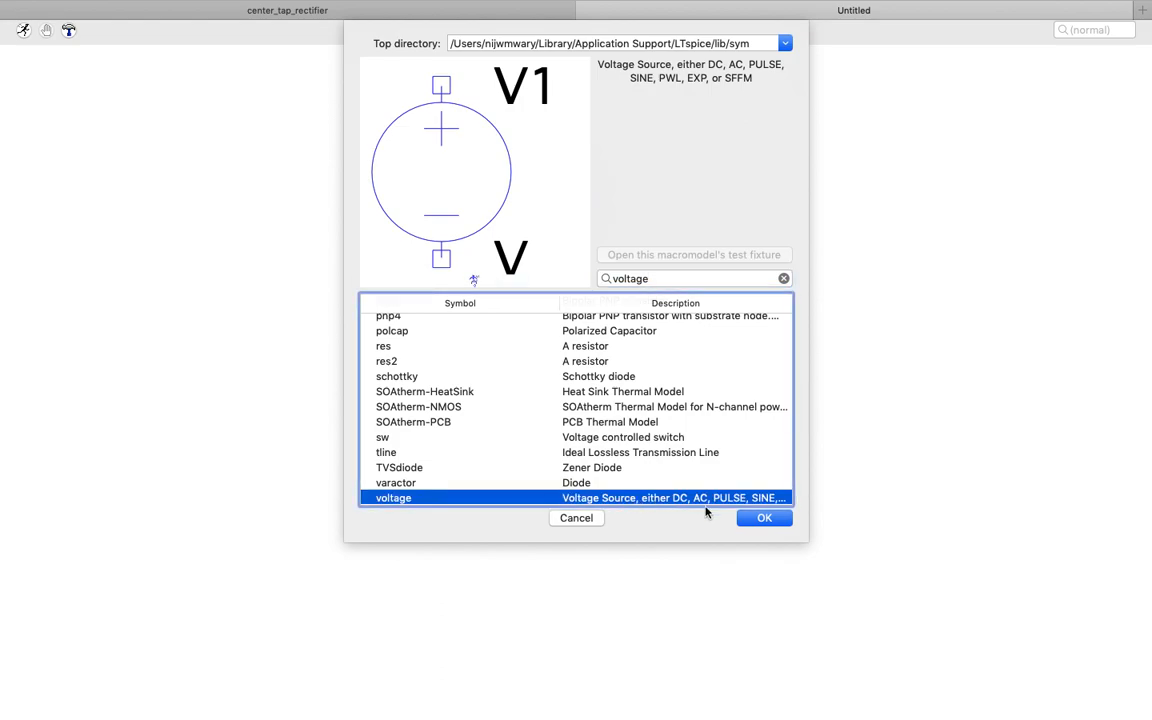
pyautogui.click(762, 517)
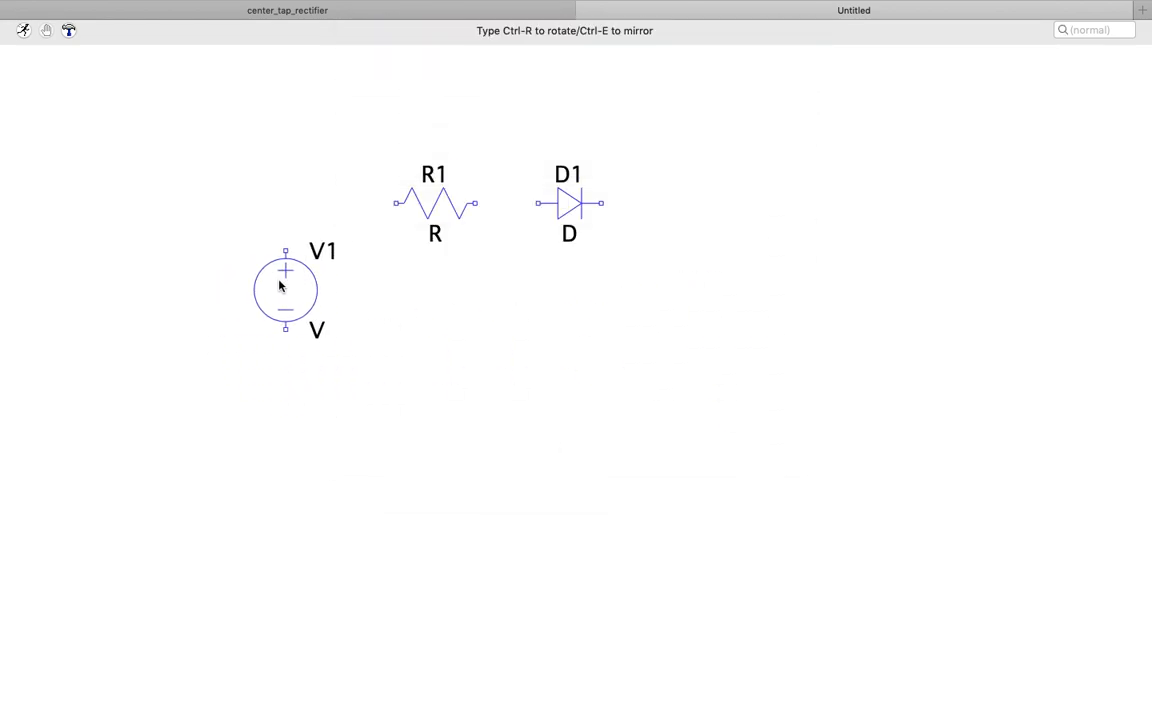
pyautogui.click(279, 287)
pyautogui.press('Escape')
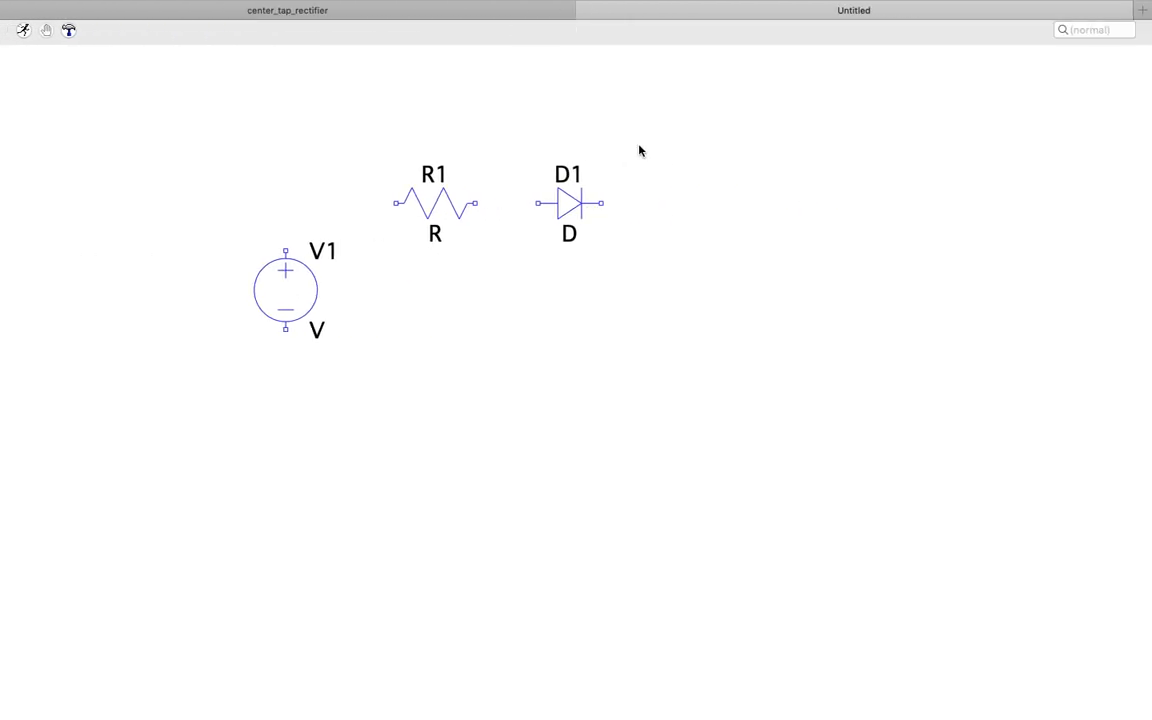
# Move diode D1 slightly down and rotate it to point vertically downward, to the right of resistor R1.
pyautogui.rightClick(640, 150)
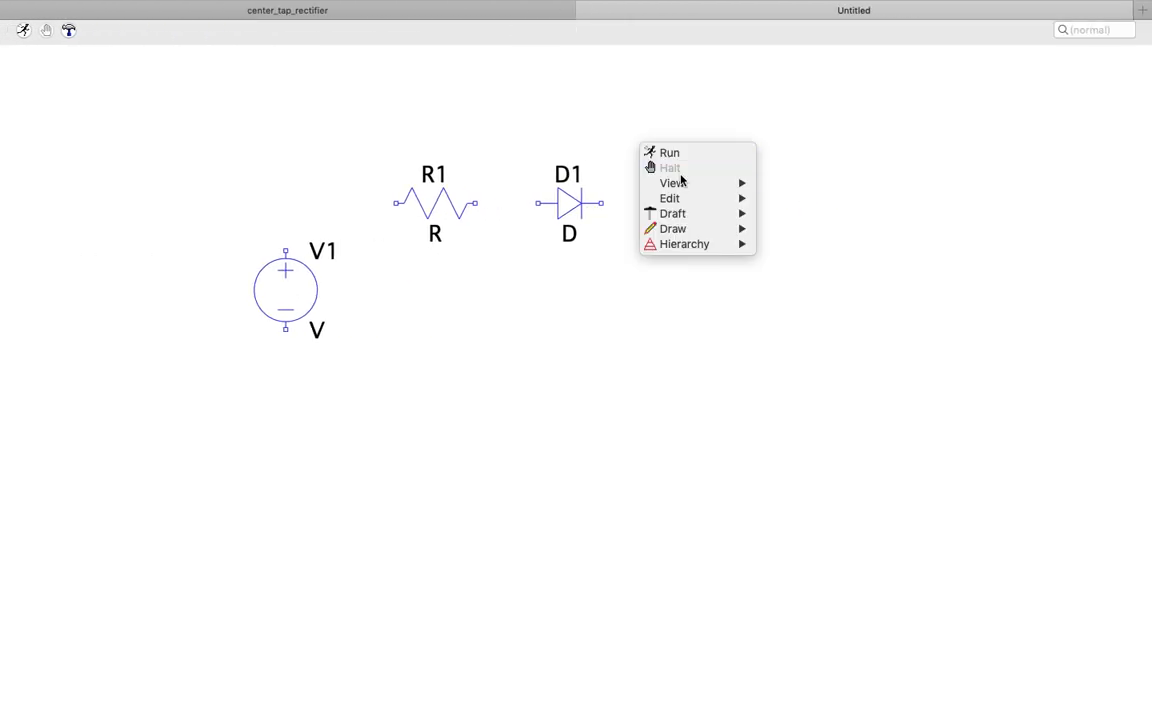
pyautogui.moveTo(752, 199)
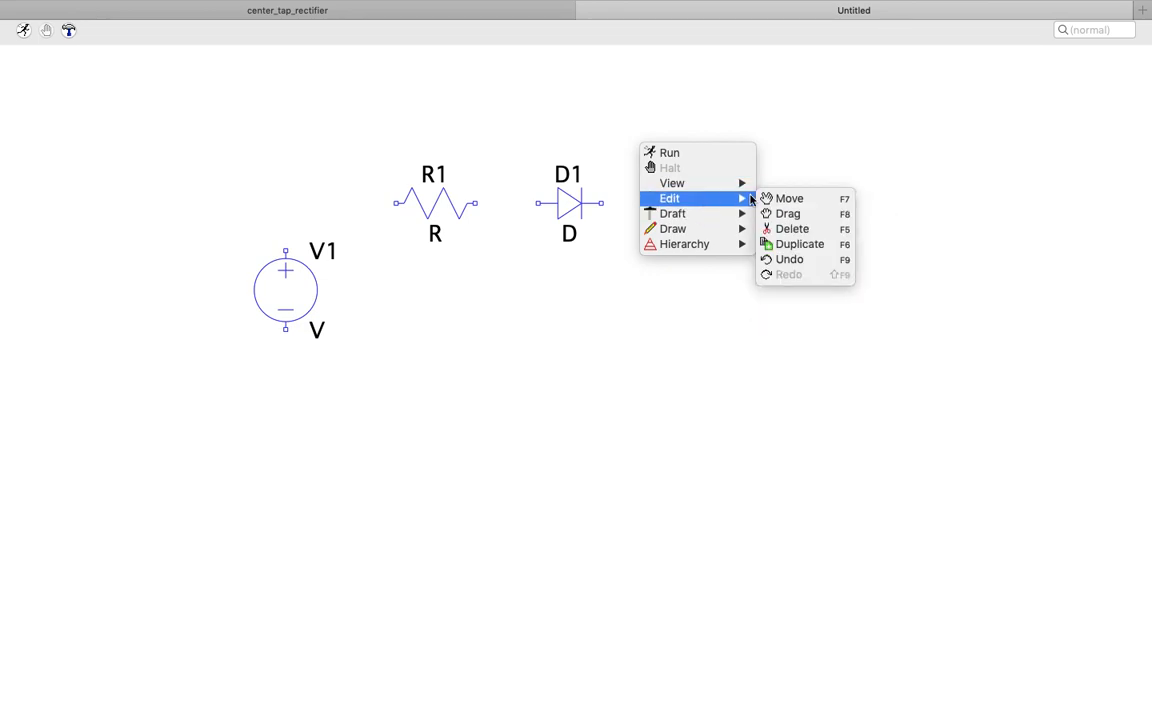
pyautogui.click(800, 198)
pyautogui.click(569, 204)
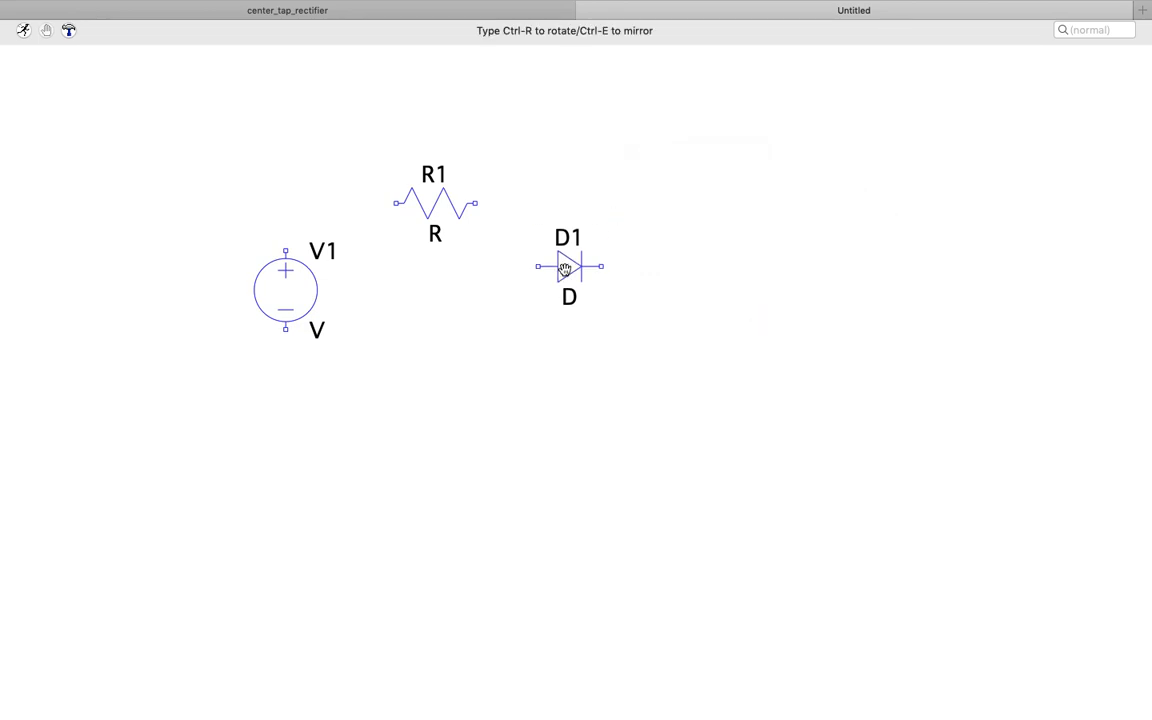
pyautogui.hotkey('ctrl', 'r')
pyautogui.hotkey('ctrl', 'r')
pyautogui.hotkey('ctrl', 'r')
pyautogui.hotkey('ctrl', 'r')
pyautogui.hotkey('ctrl', 'r')
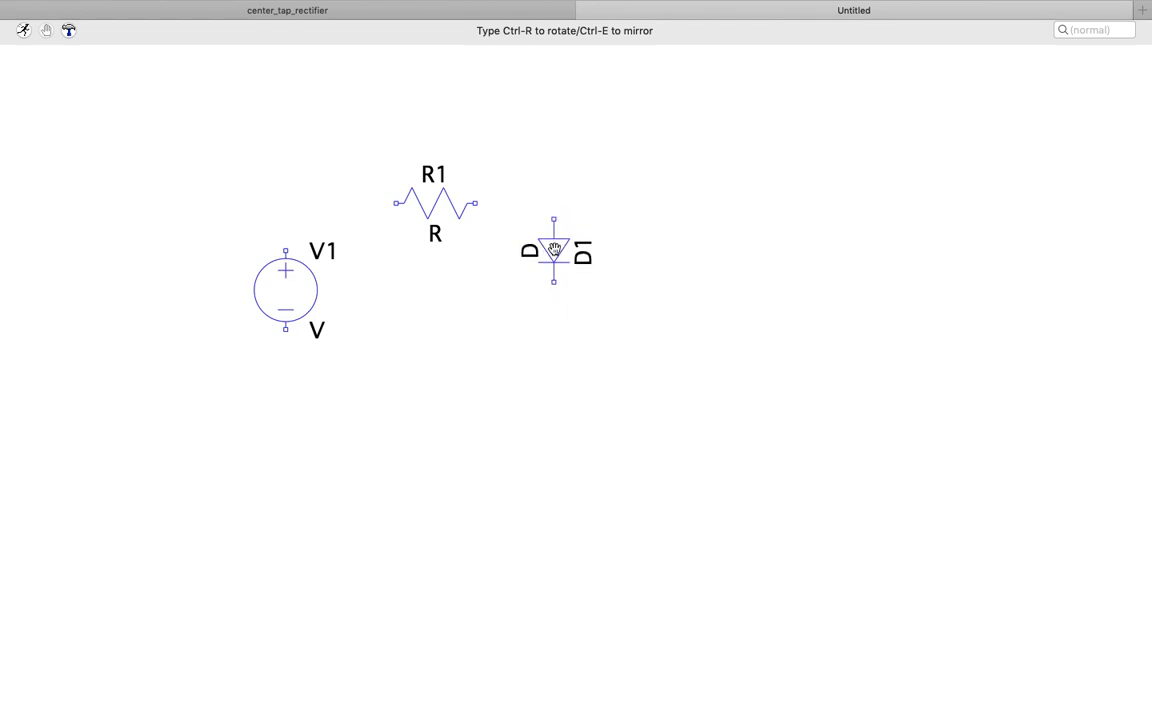
pyautogui.click(554, 250)
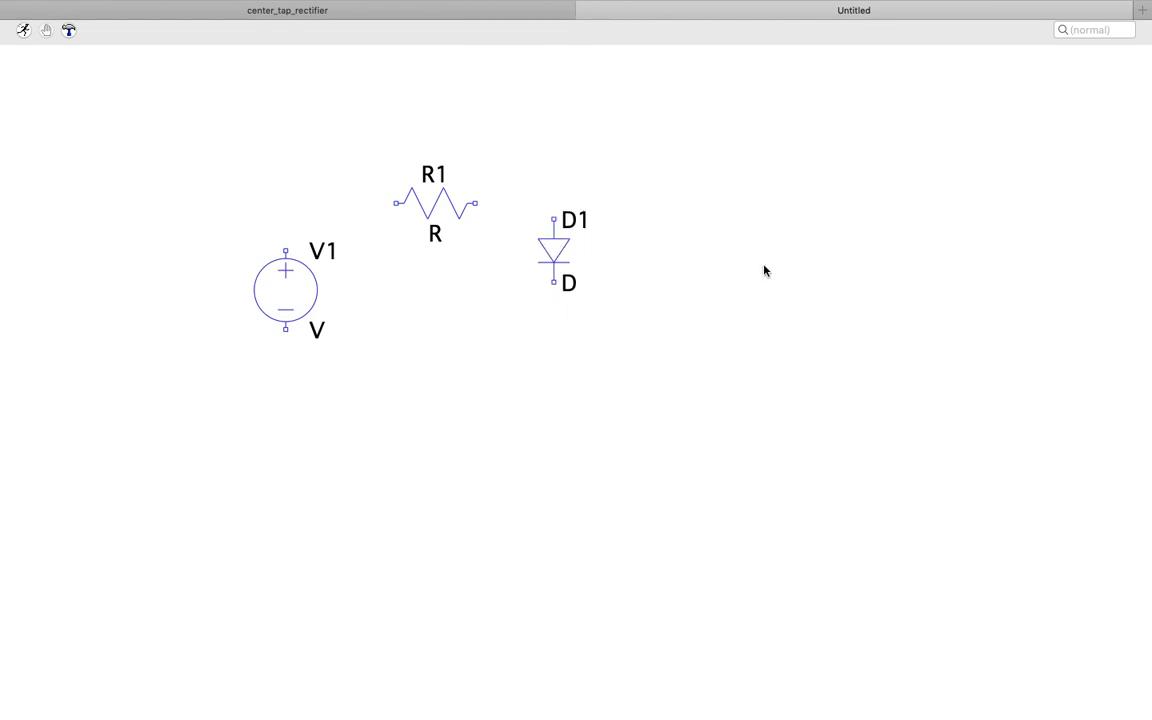
# Duplicate voltage source V1 and place the copy directly below diode D1.
pyautogui.rightClick(773, 234)
pyautogui.moveTo(815, 298)
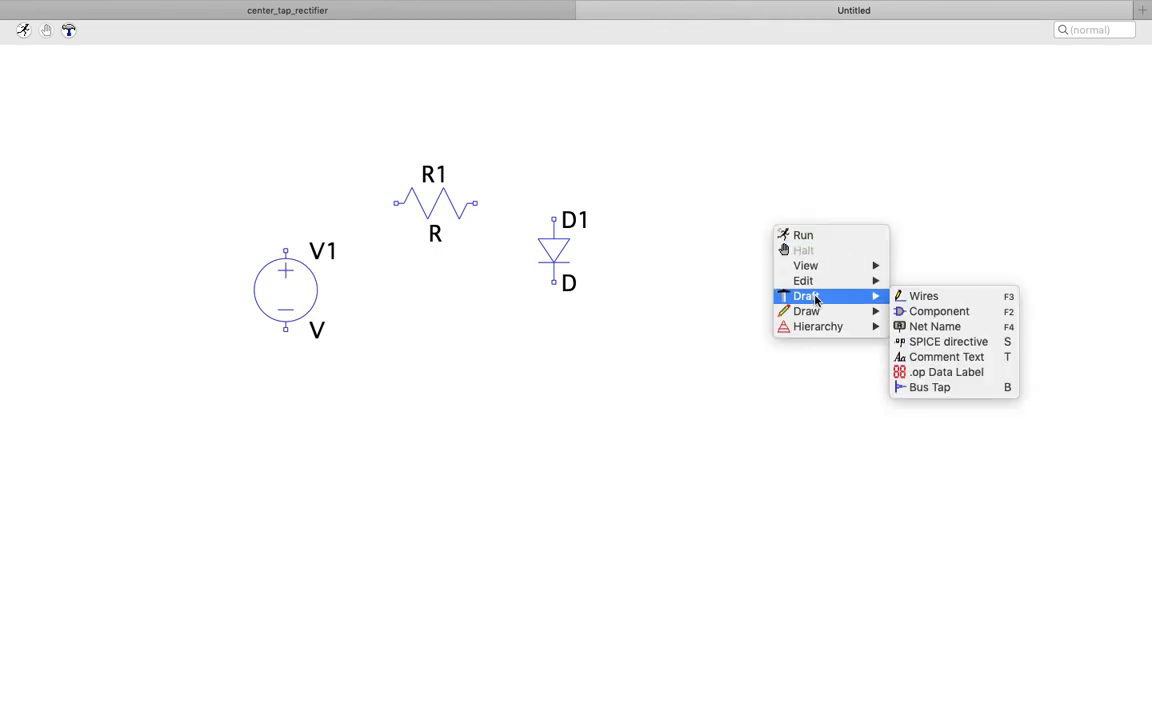
pyautogui.click(944, 326)
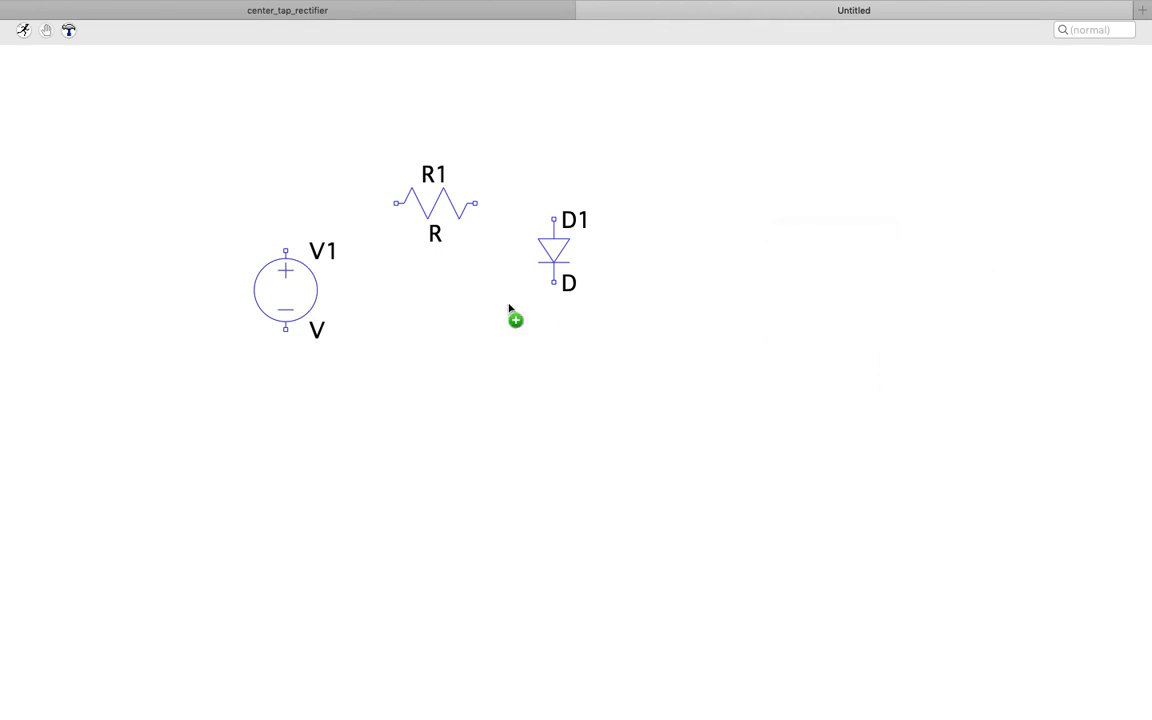
pyautogui.click(306, 293)
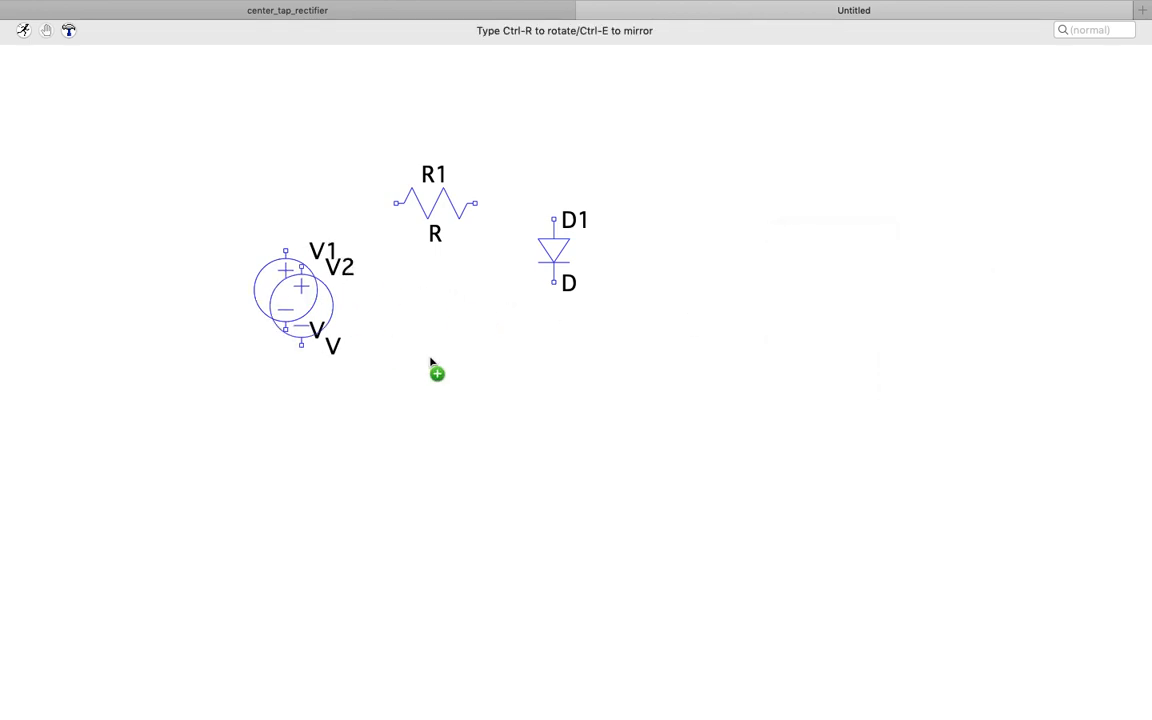
pyautogui.click(572, 352)
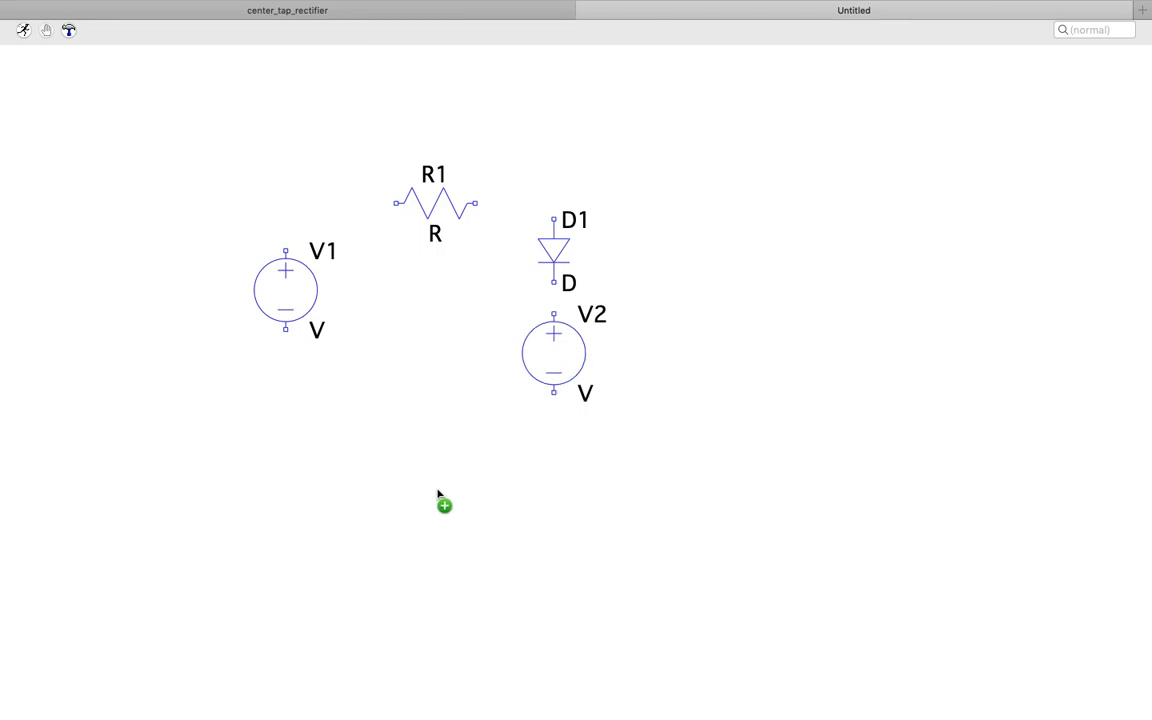
# Wire V1, R1, D1 and V2 into one closed rectangular series loop.
pyautogui.rightClick(350, 556)
pyautogui.moveTo(407, 624)
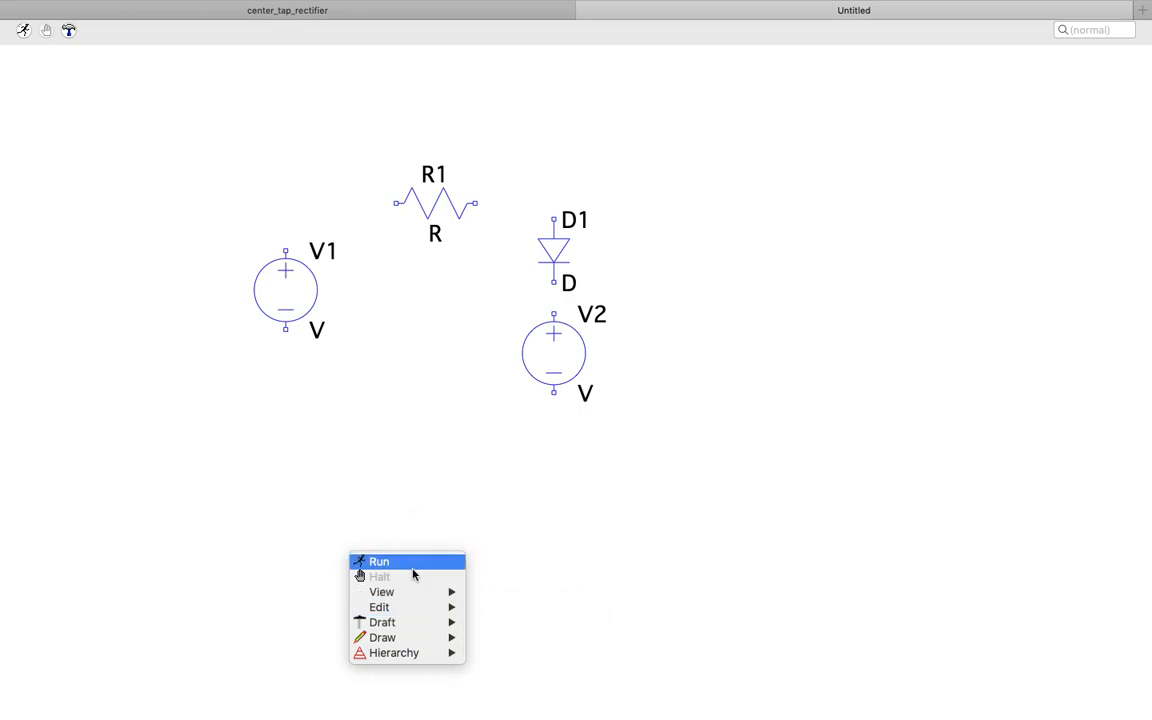
pyautogui.click(497, 612)
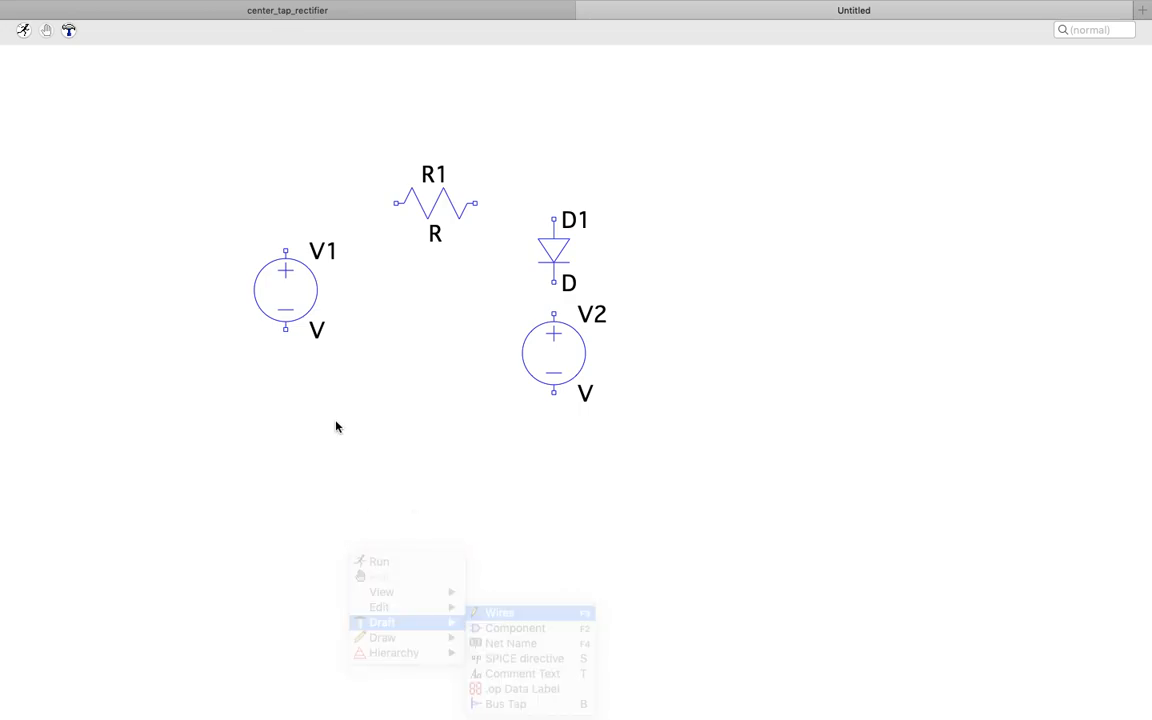
pyautogui.click(285, 329)
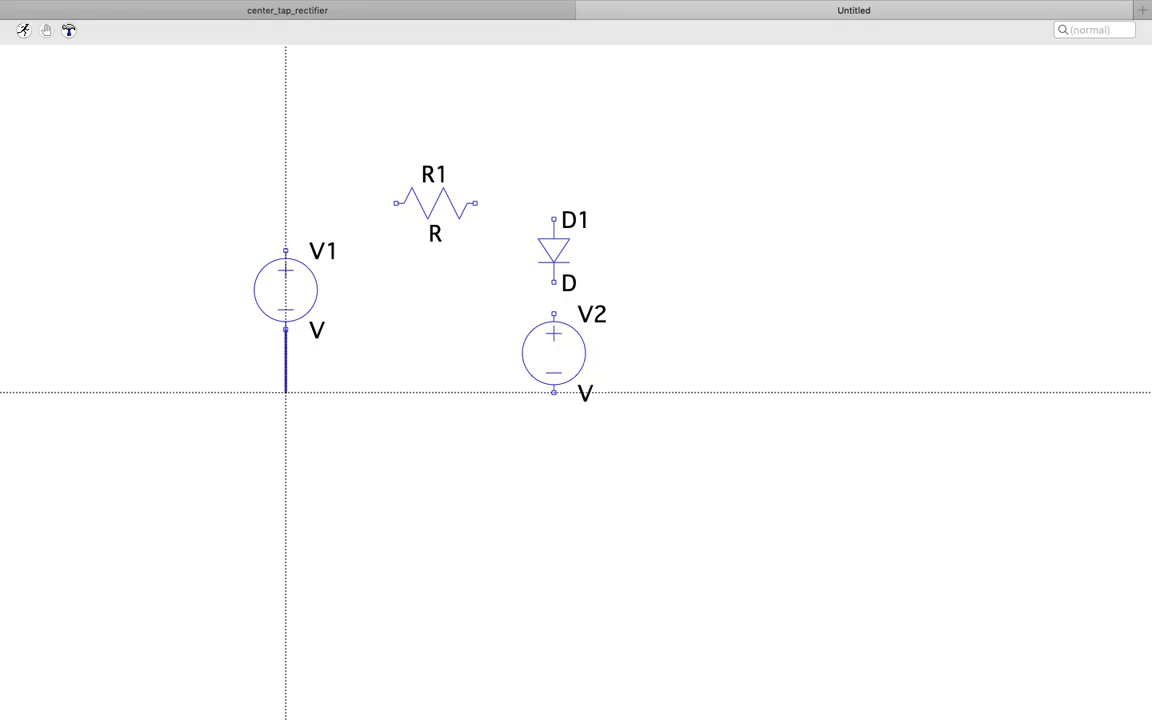
pyautogui.click(303, 438)
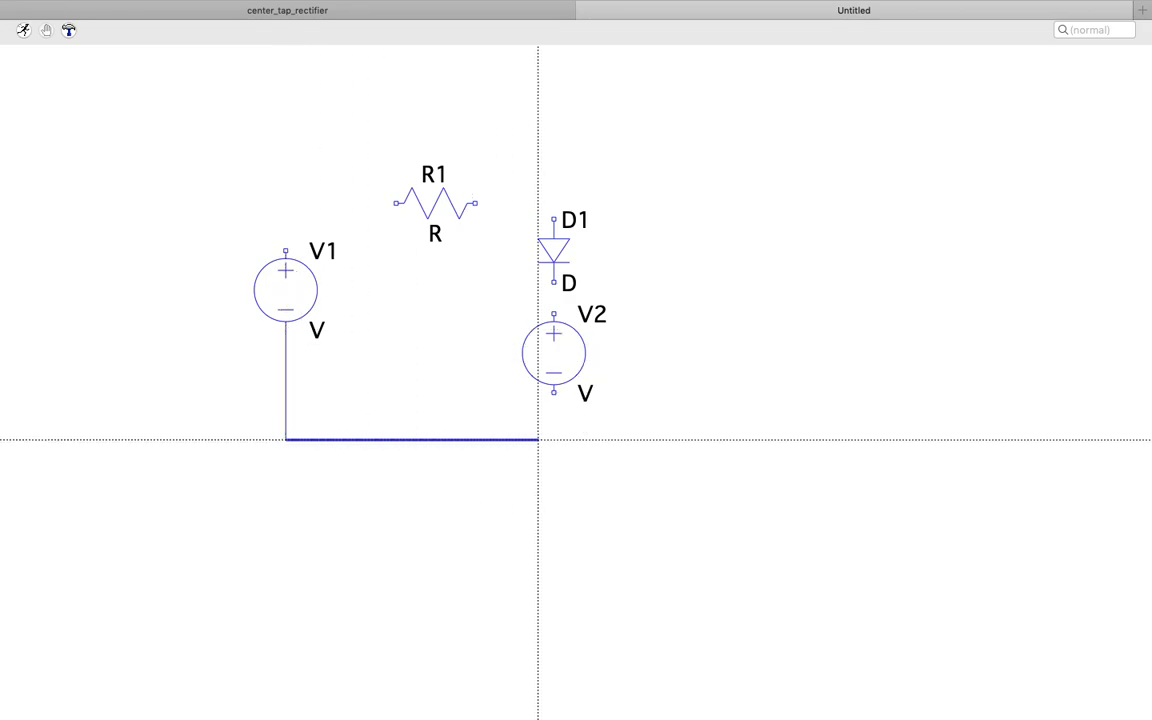
pyautogui.click(554, 439)
pyautogui.click(554, 203)
pyautogui.click(285, 203)
pyautogui.click(285, 250)
pyautogui.press('Escape')
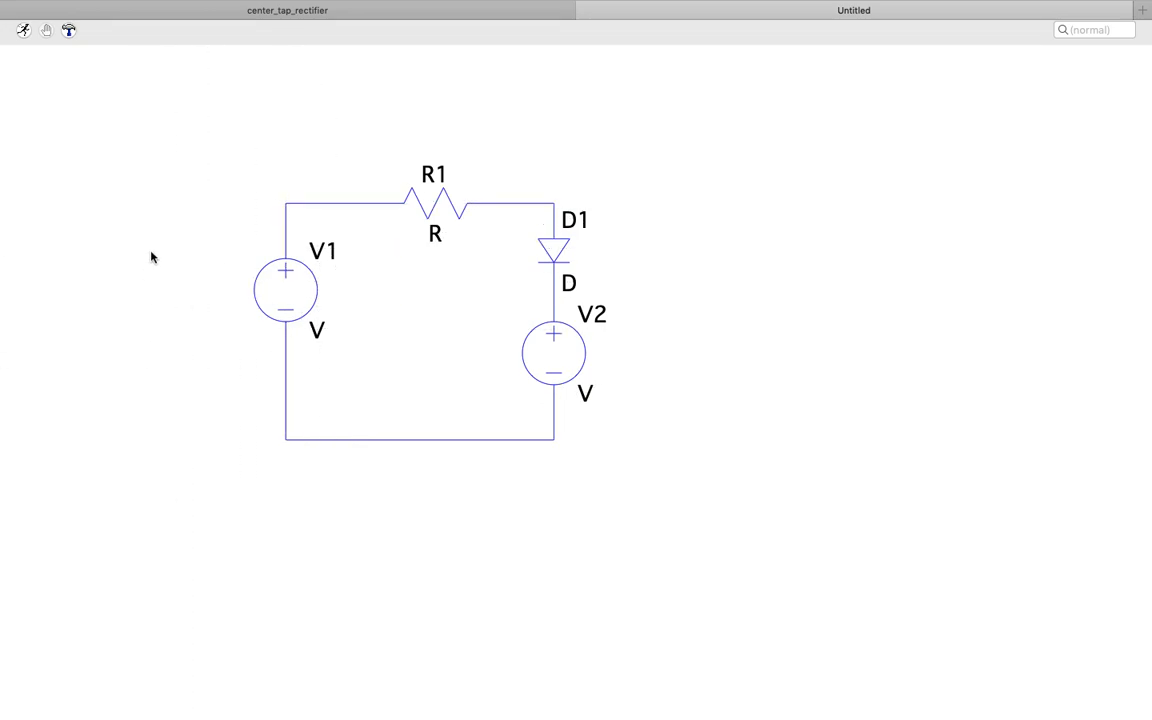
# Place a GND (global node 0) symbol at the middle of the loop's bottom wire.
pyautogui.rightClick(151, 257)
pyautogui.moveTo(208, 310)
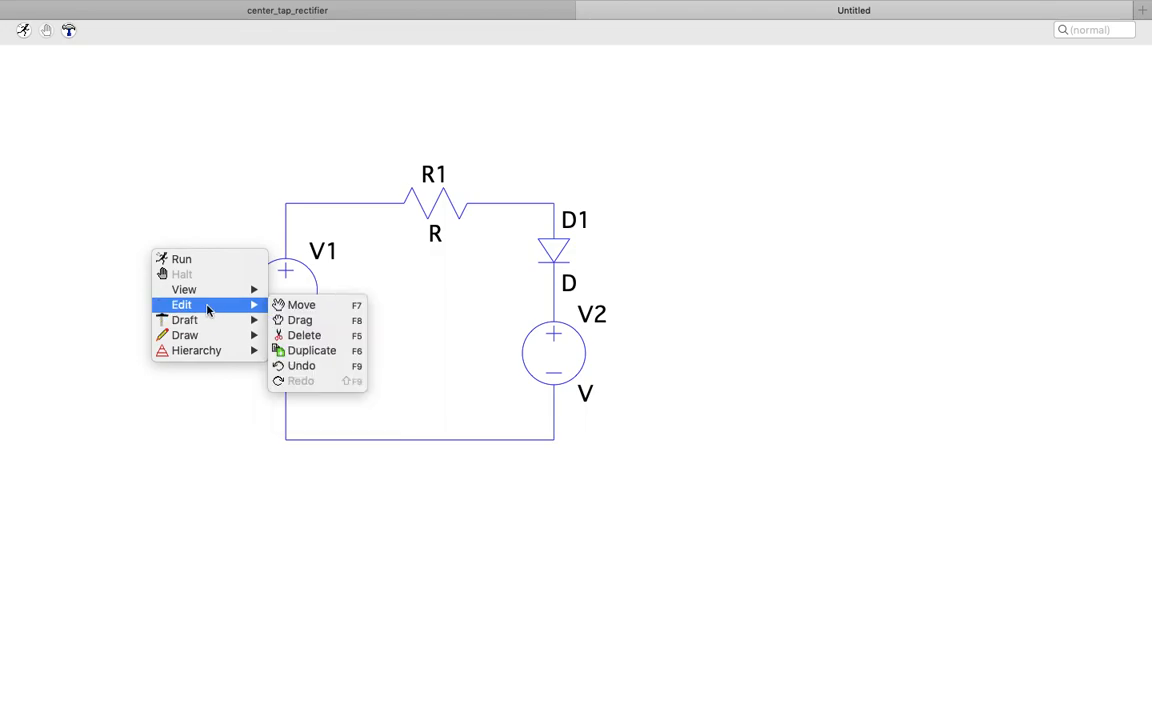
pyautogui.moveTo(240, 324)
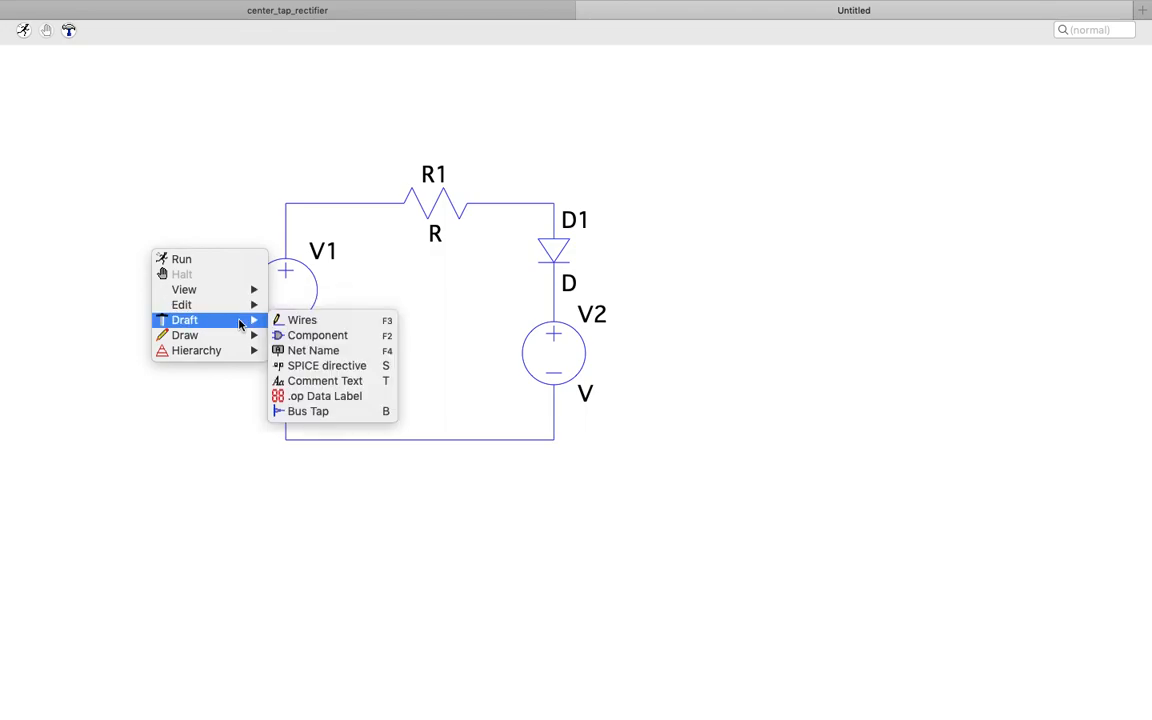
pyautogui.click(325, 352)
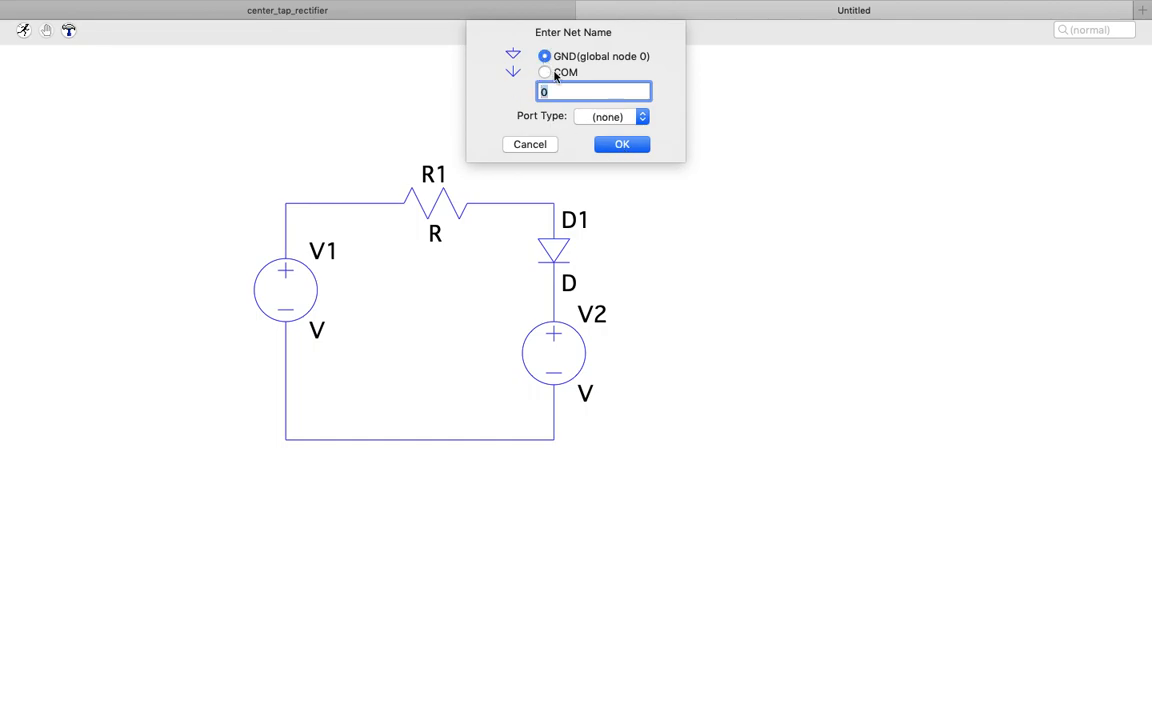
pyautogui.click(620, 145)
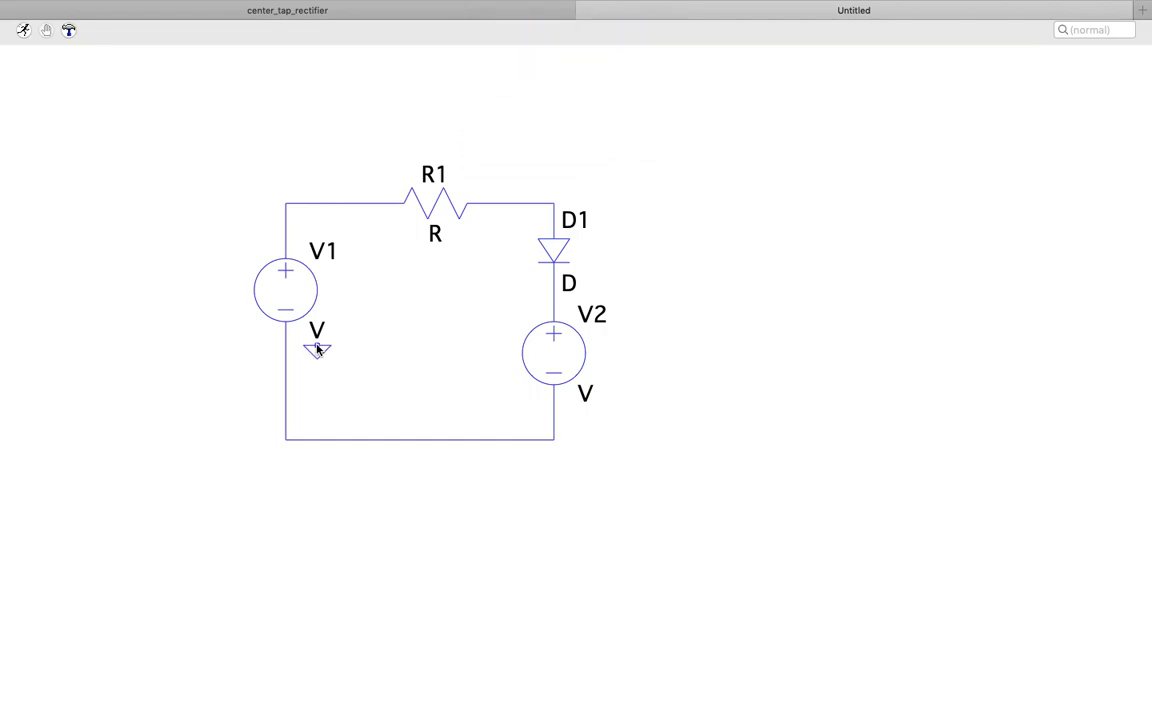
pyautogui.click(427, 440)
pyautogui.press('Escape')
# Set the value of resistor R1 to 1k.
pyautogui.rightClick(436, 233)
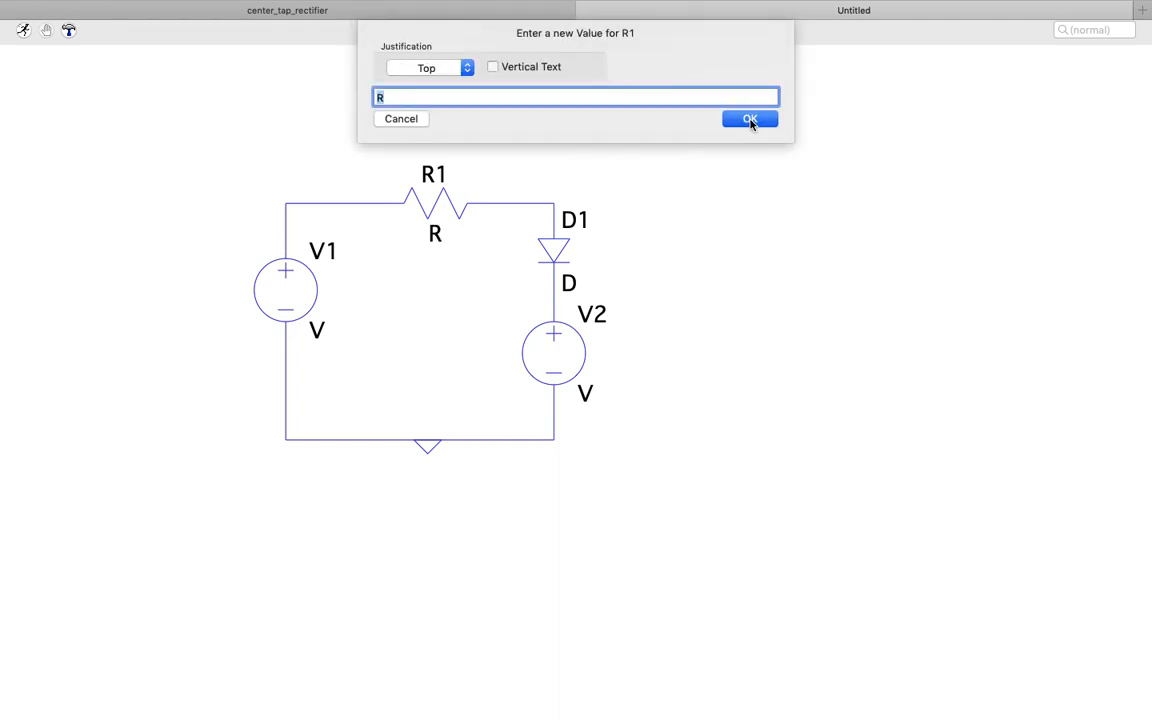
pyautogui.write('1k')
pyautogui.click(750, 119)
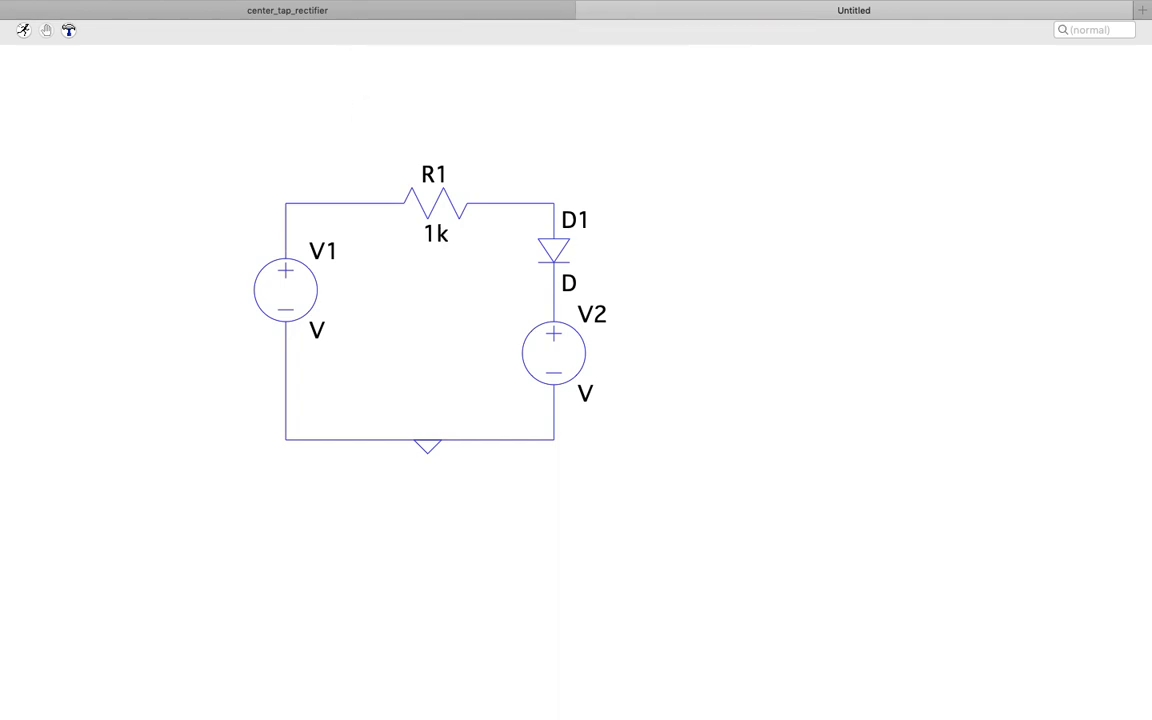
# Configure voltage source V1 as a SINE source with 0 V DC offset, 8 V amplitude and 1k frequency.
pyautogui.rightClick(286, 290)
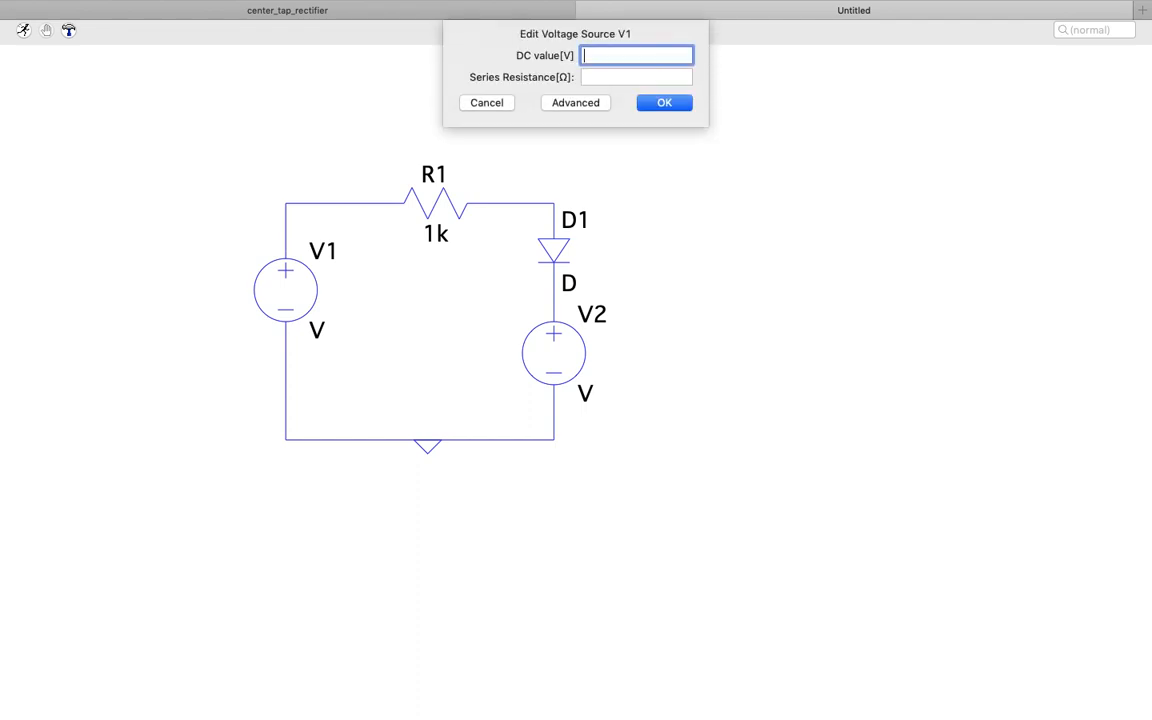
pyautogui.click(575, 102)
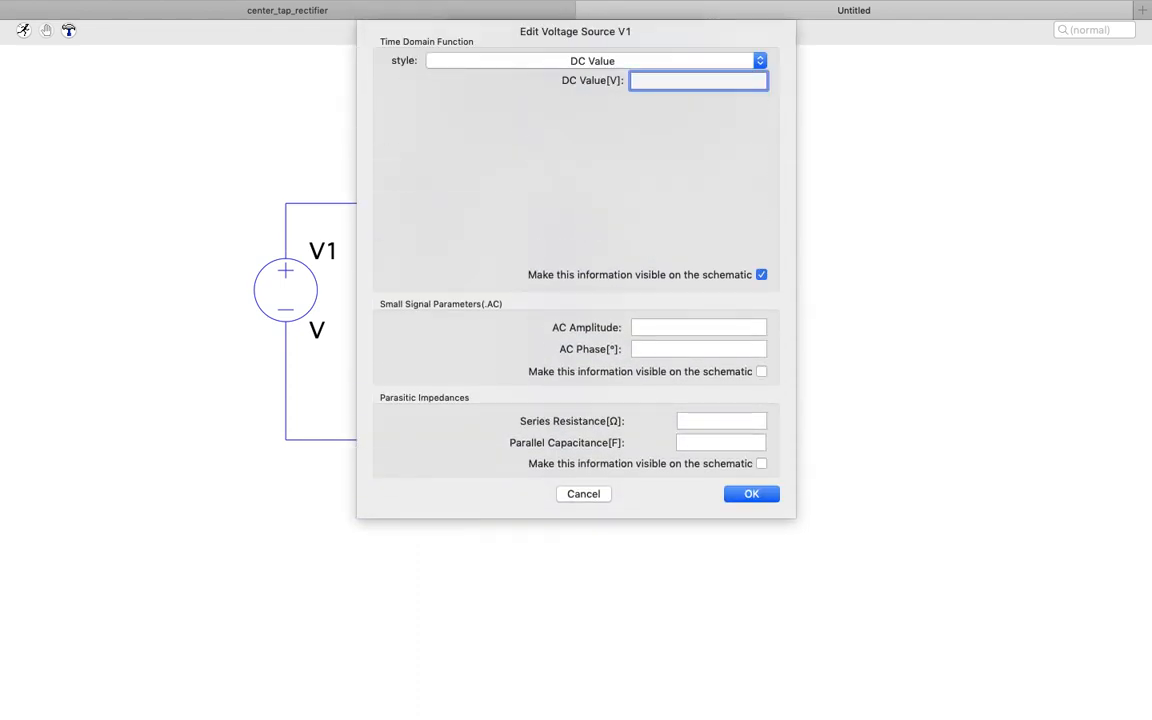
pyautogui.click(564, 62)
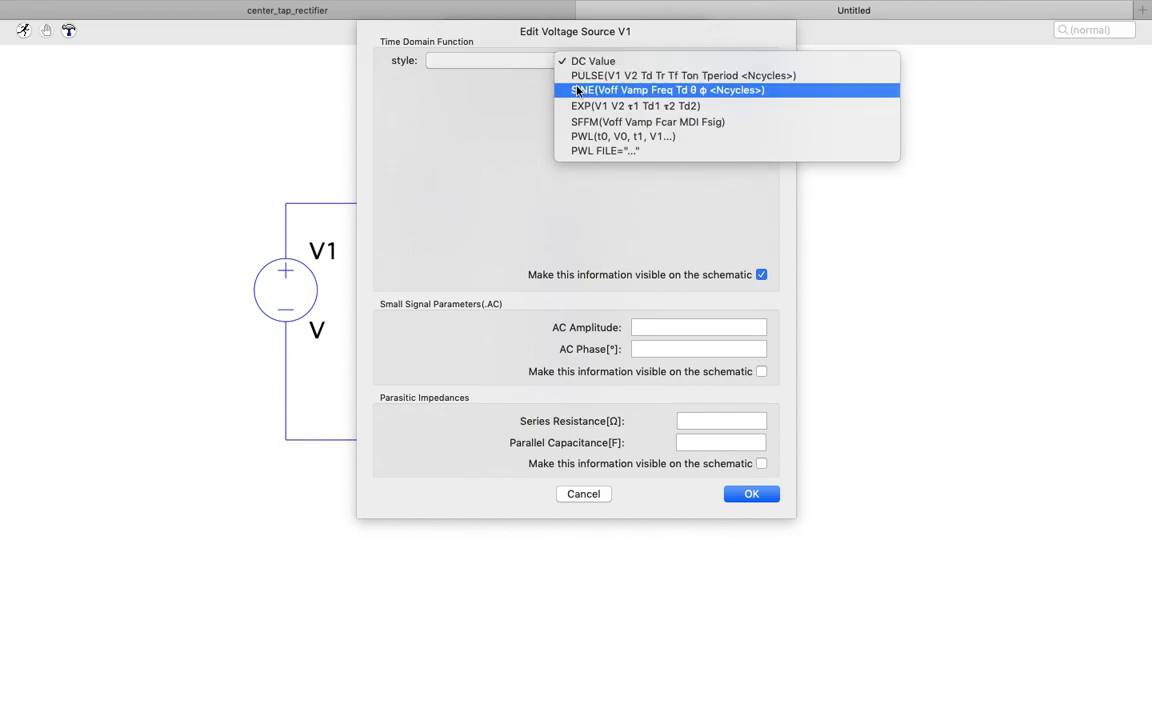
pyautogui.click(577, 90)
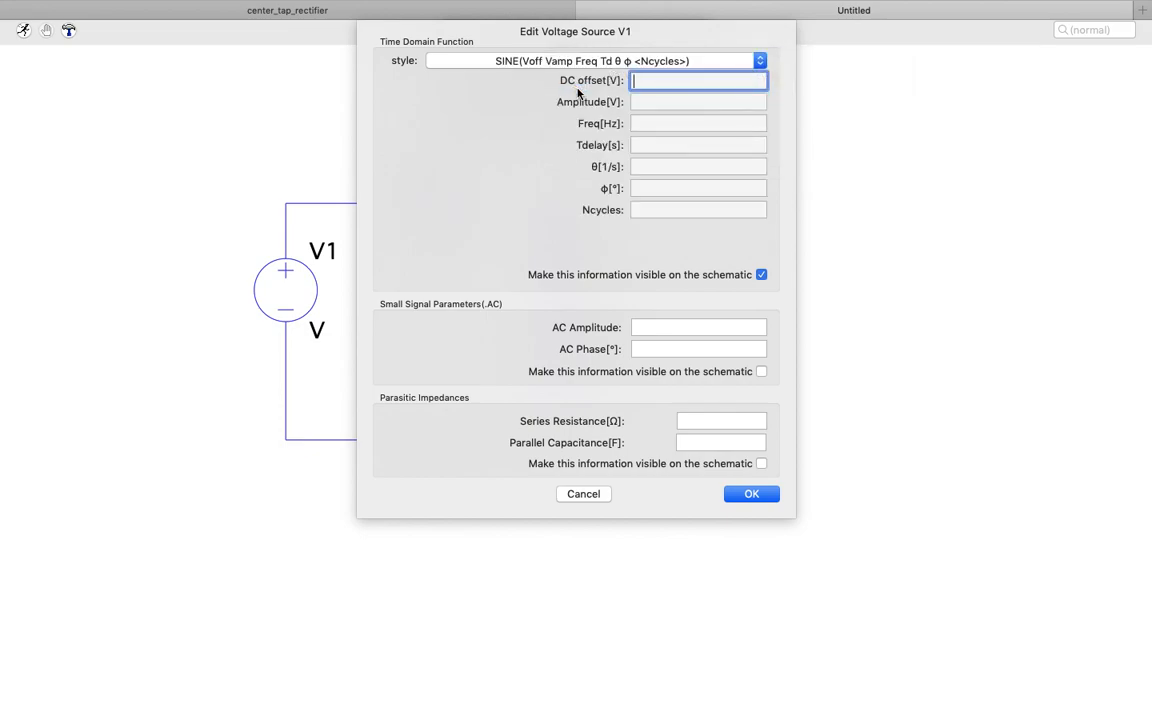
pyautogui.write('0')
pyautogui.click(655, 106)
pyautogui.write('1')
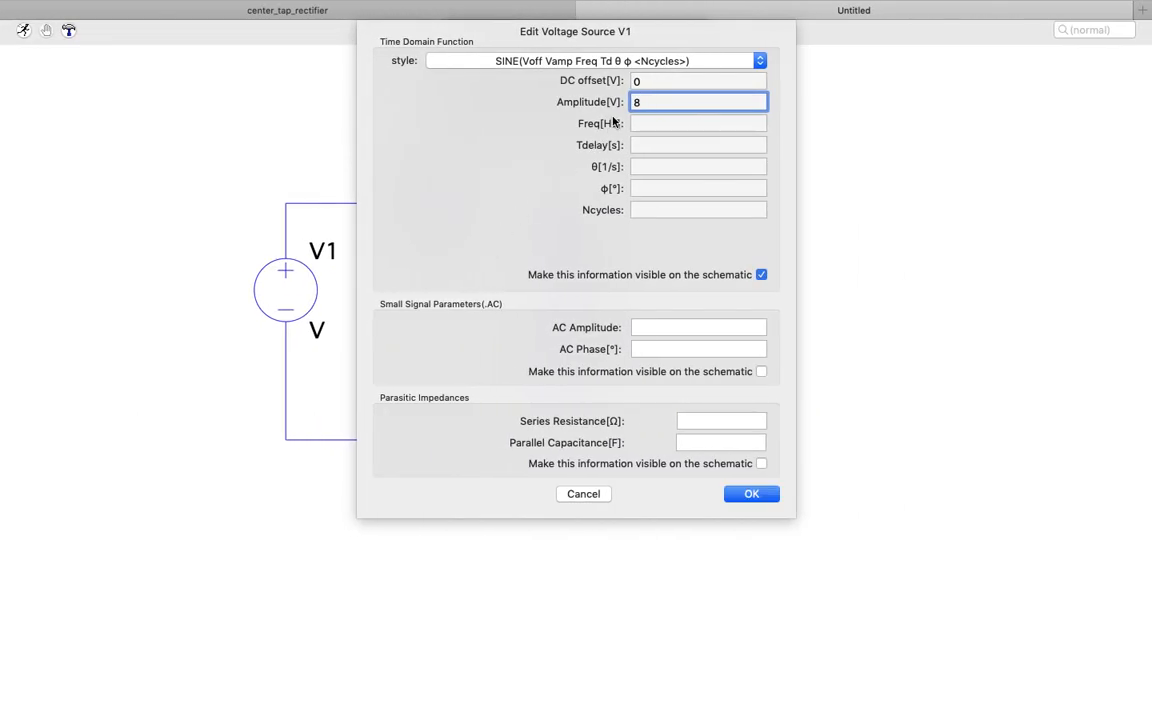
pyautogui.click(652, 122)
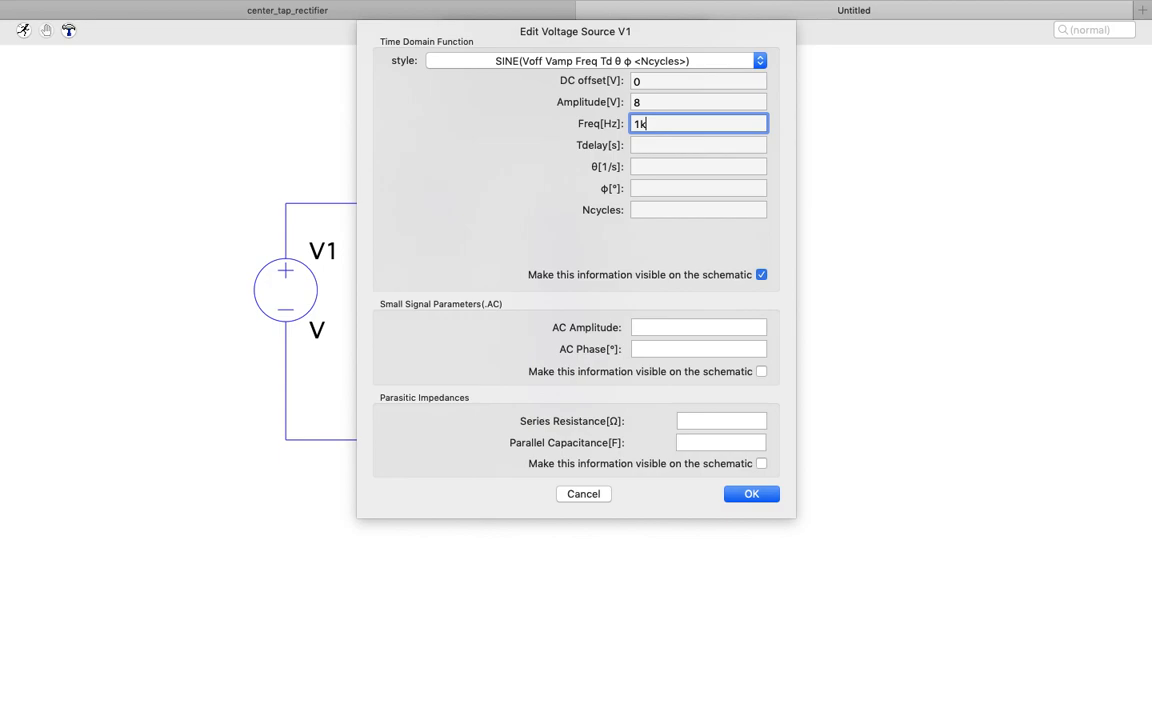
pyautogui.click(742, 494)
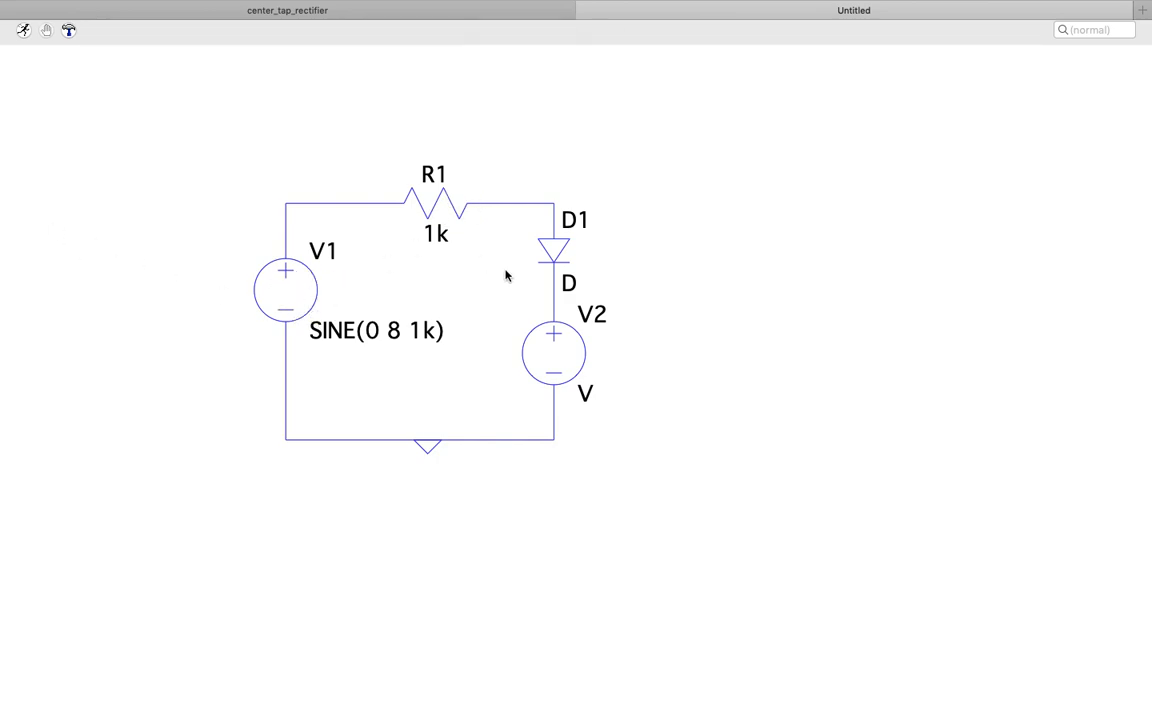
# Assign the OnSemi 1N4148 silicon diode model from the database to diode D1.
pyautogui.rightClick(566, 248)
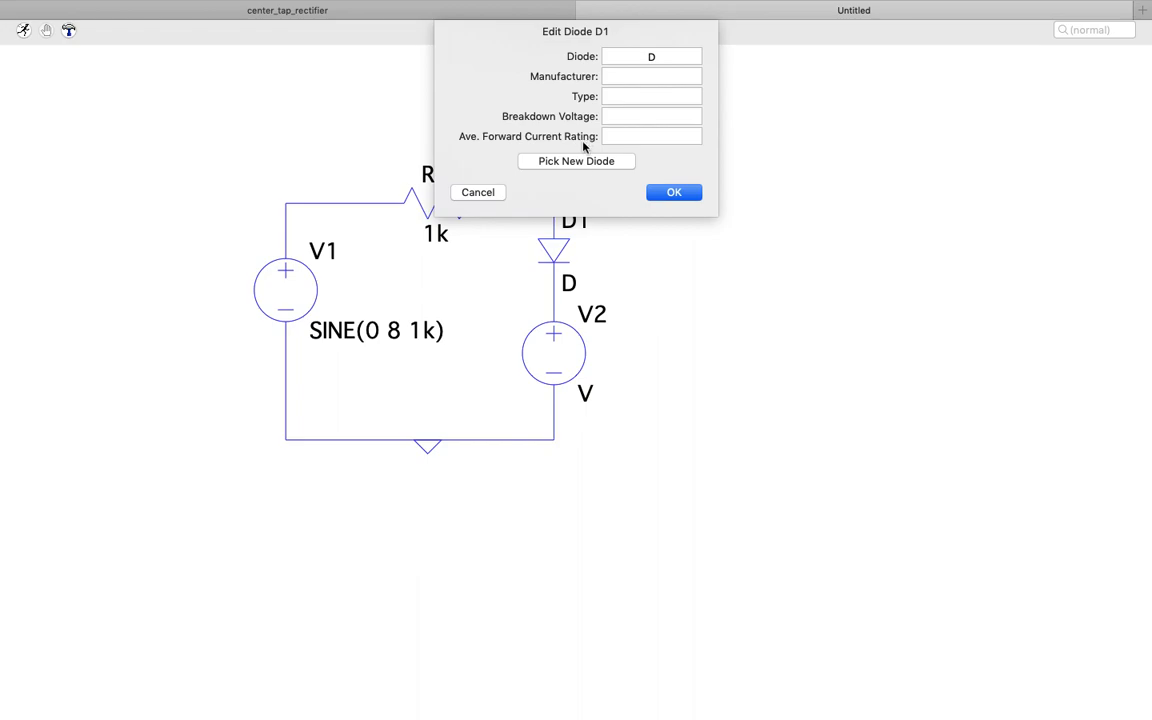
pyautogui.click(576, 163)
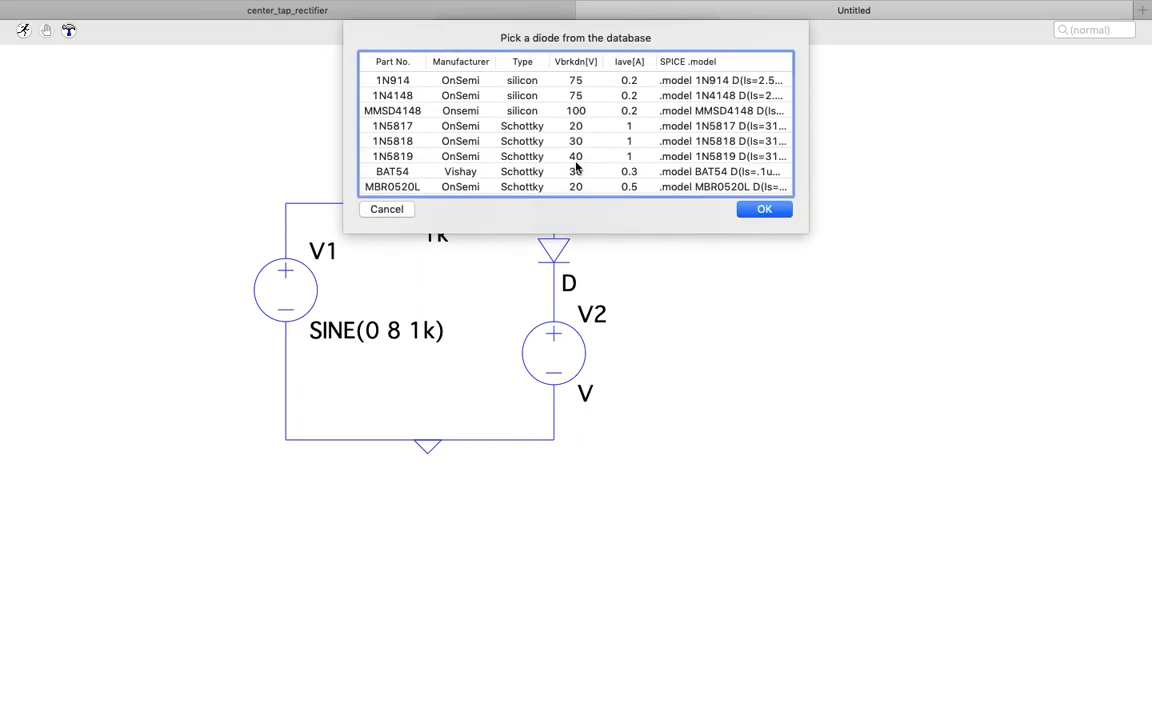
pyautogui.click(388, 94)
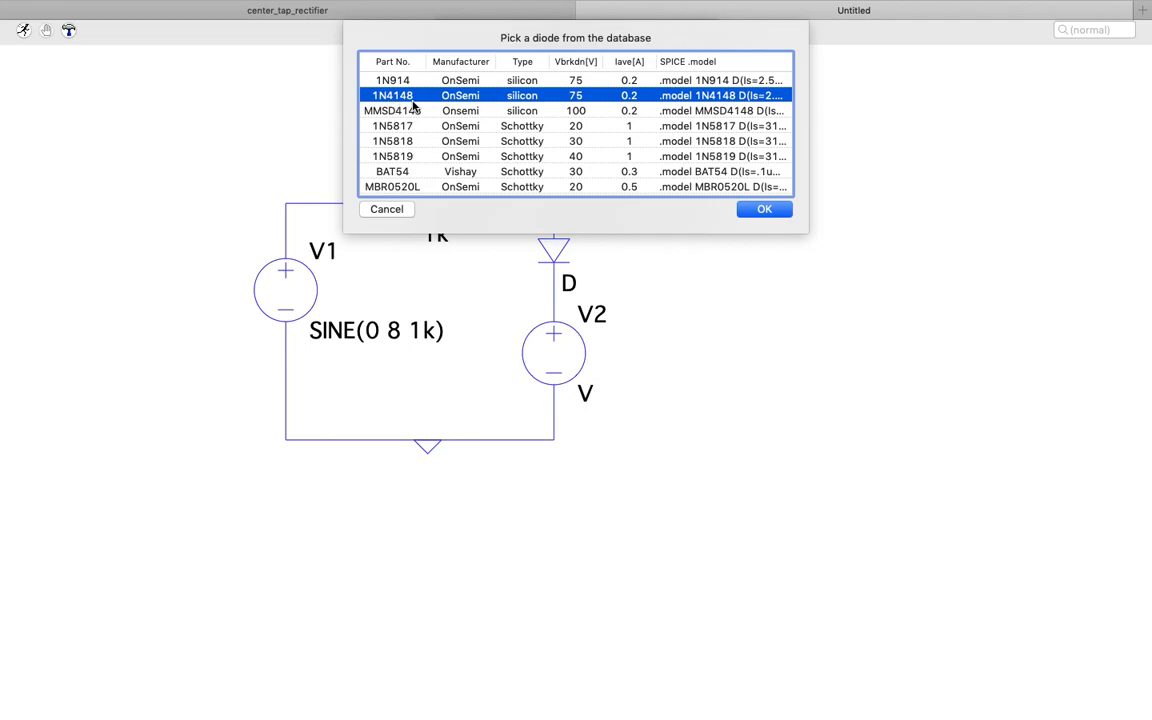
pyautogui.click(757, 212)
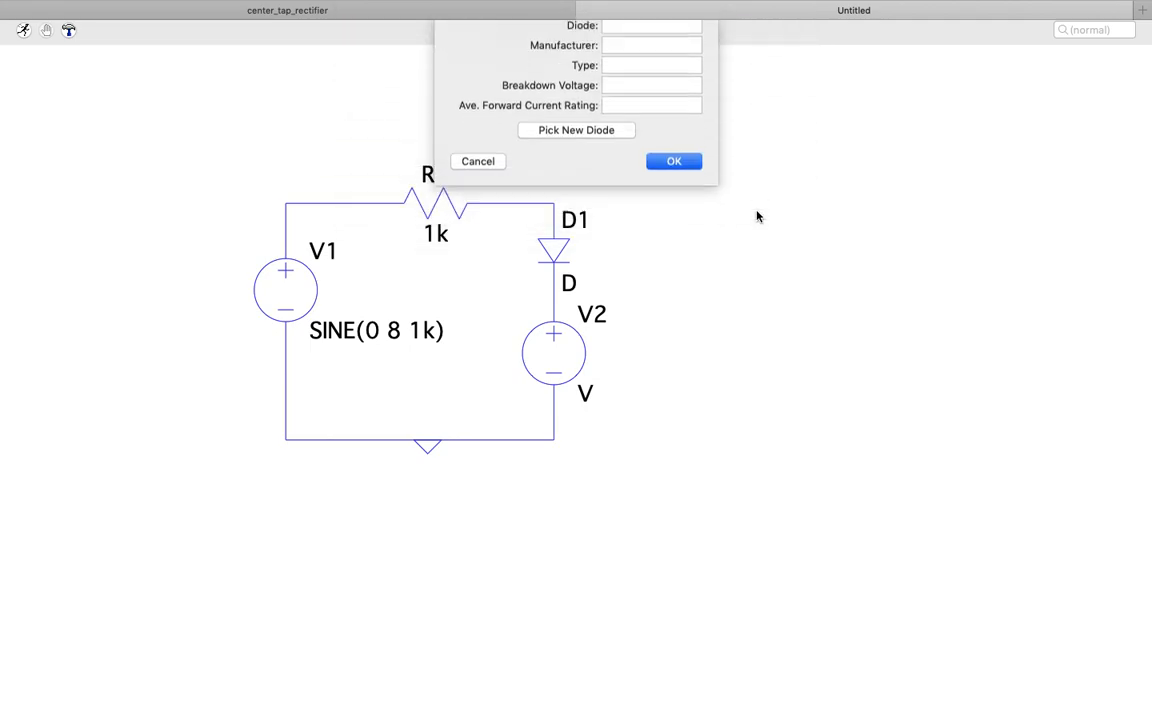
pyautogui.press('Return')
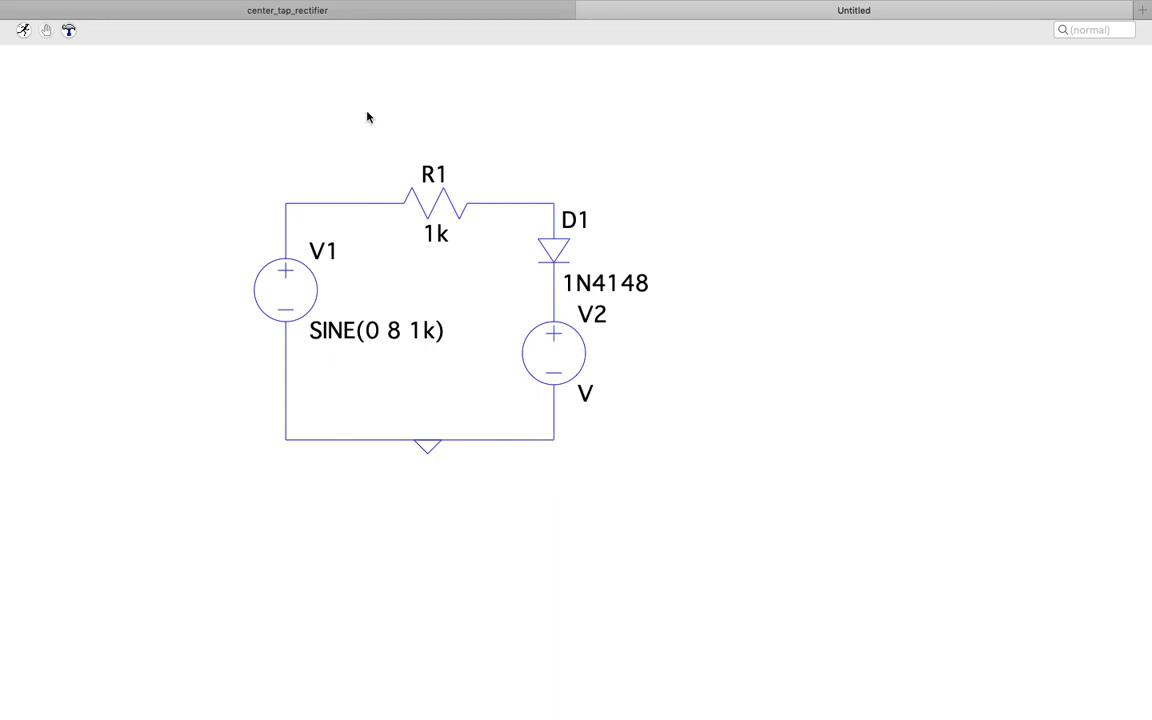
# Place a ".tran 3m" SPICE directive below the circuit and run the simulation.
pyautogui.rightClick(609, 111)
pyautogui.moveTo(672, 167)
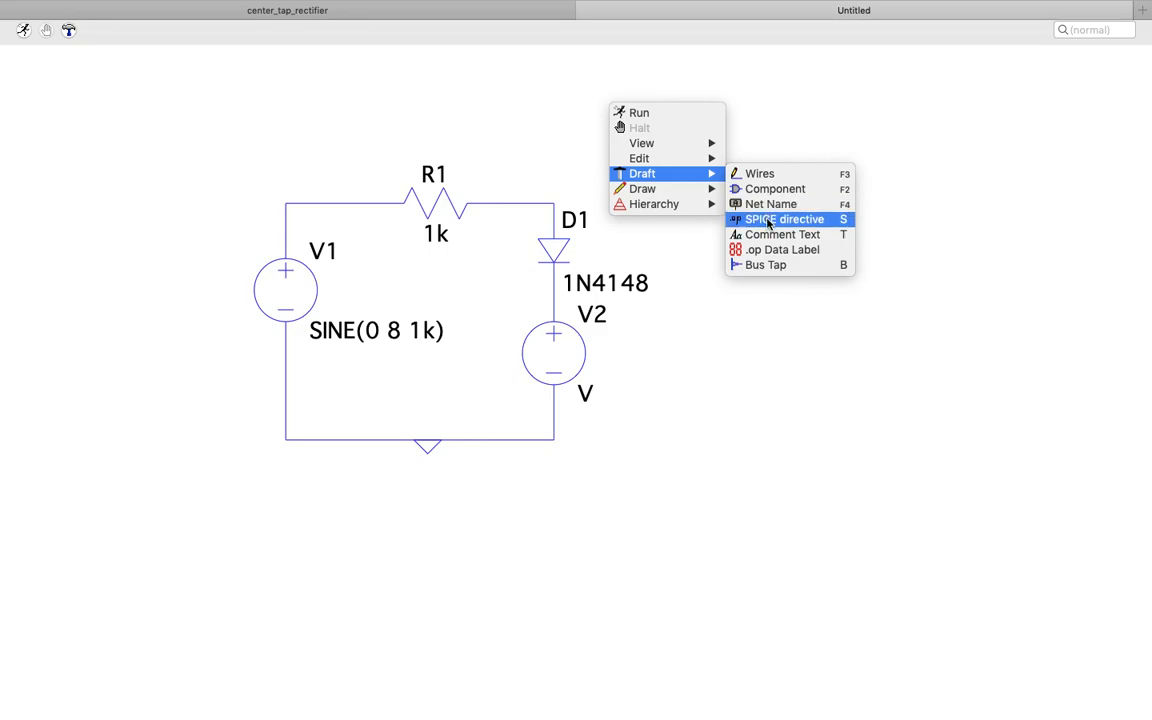
pyautogui.click(768, 219)
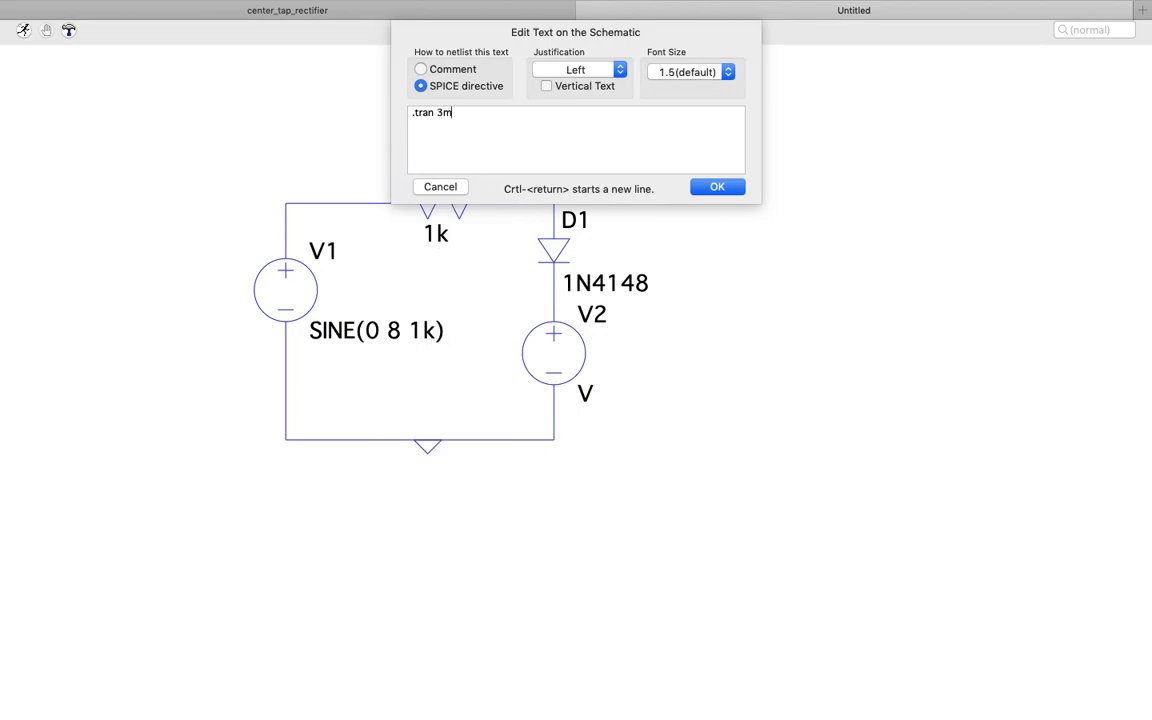
pyautogui.click(717, 187)
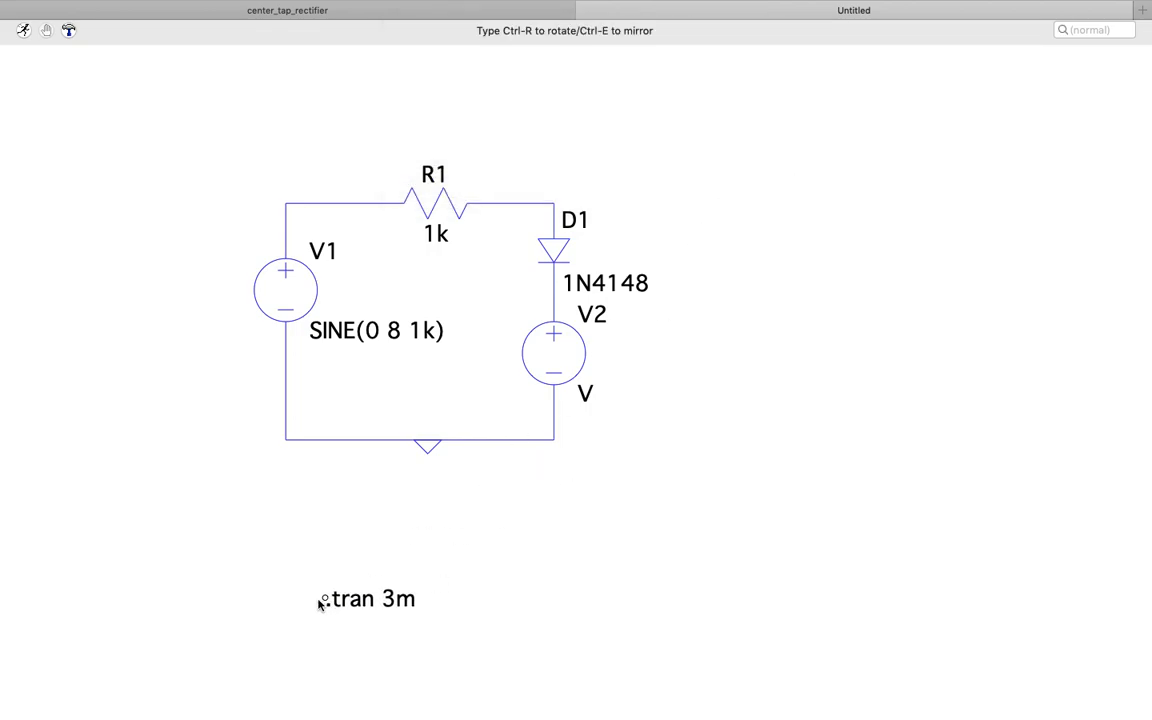
pyautogui.click(290, 541)
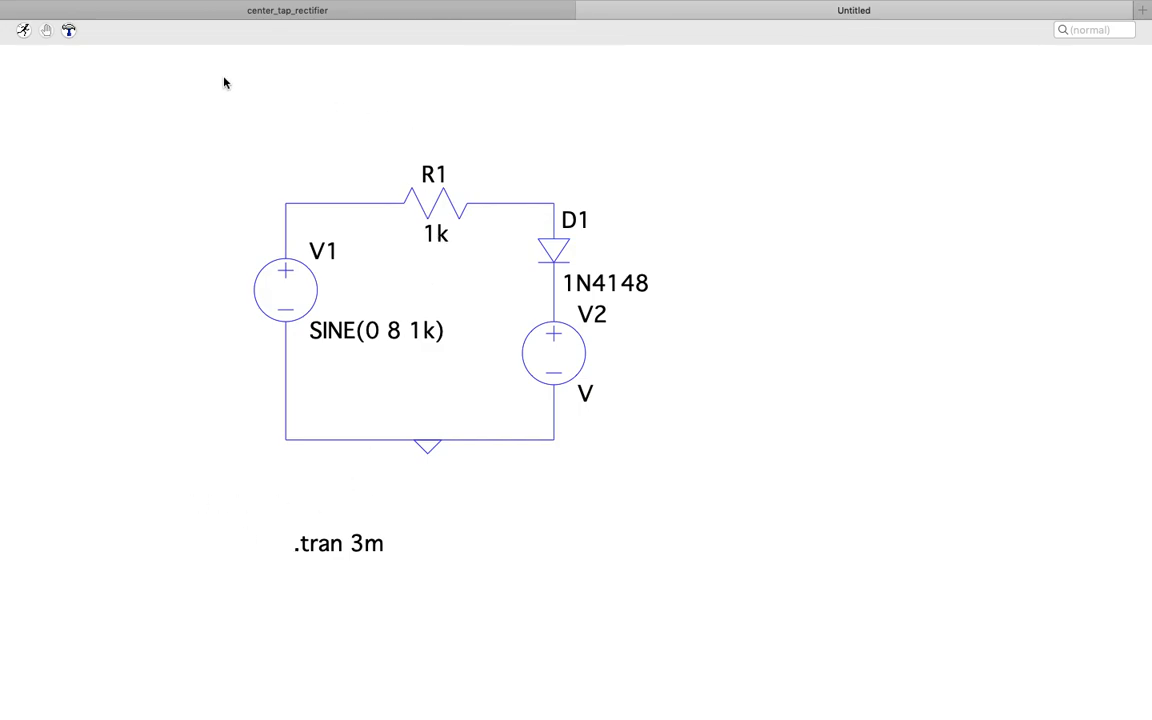
pyautogui.click(23, 30)
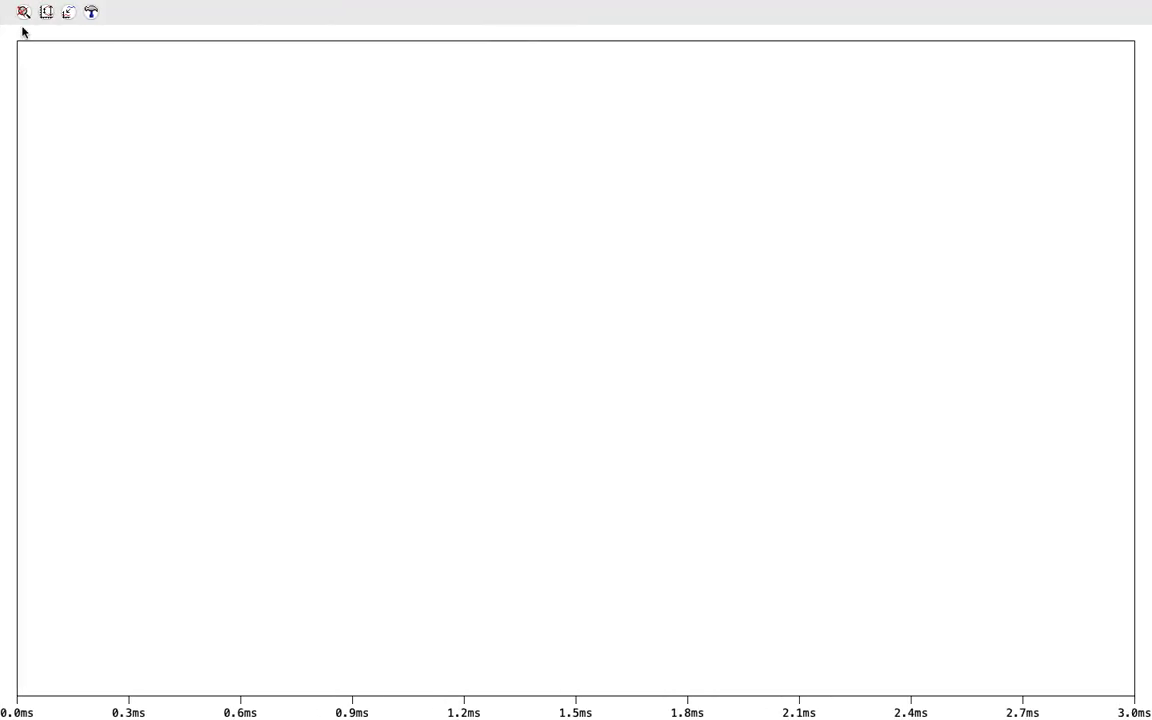
# Return to the schematic and label the net at the corner between V1 and R1 as Vin.
pyautogui.hotkey('ctrl', 'Left')
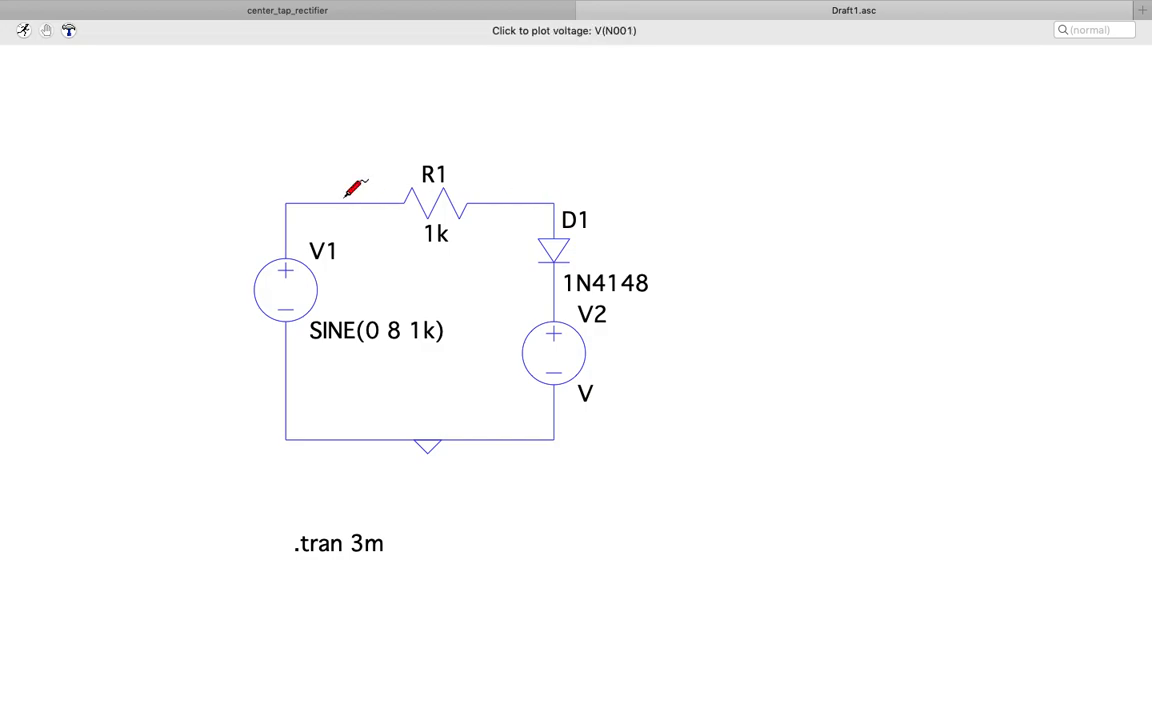
pyautogui.rightClick(340, 143)
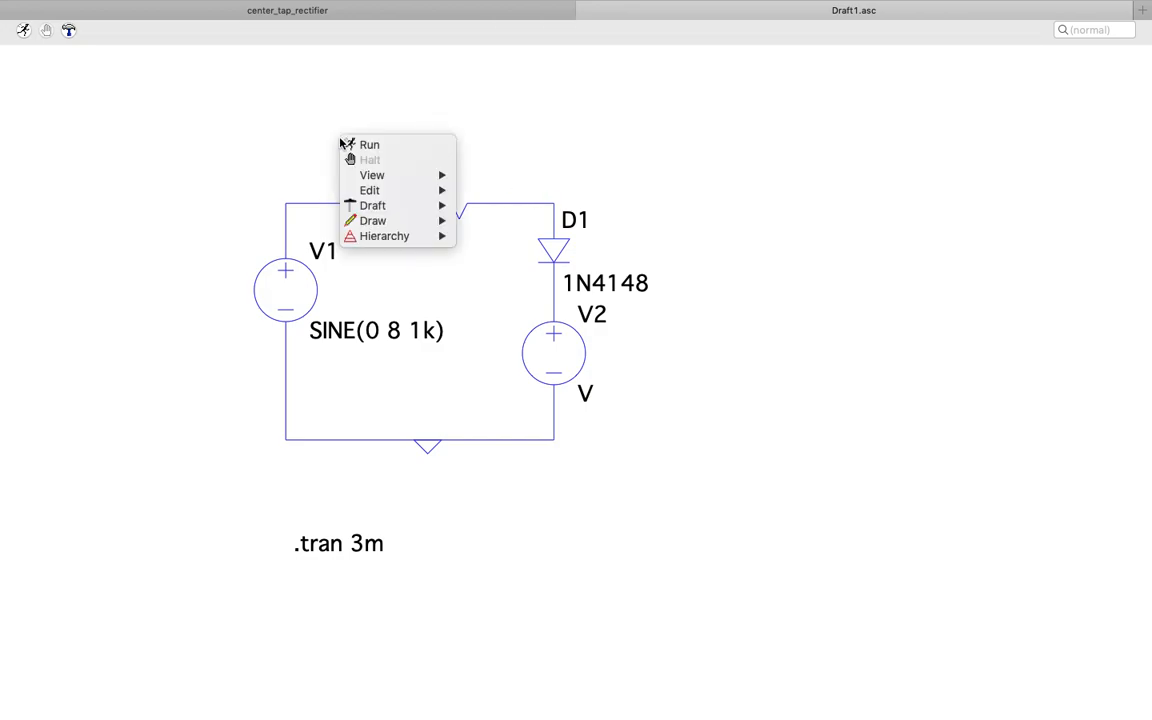
pyautogui.moveTo(419, 205)
pyautogui.click(498, 236)
pyautogui.write('Vin')
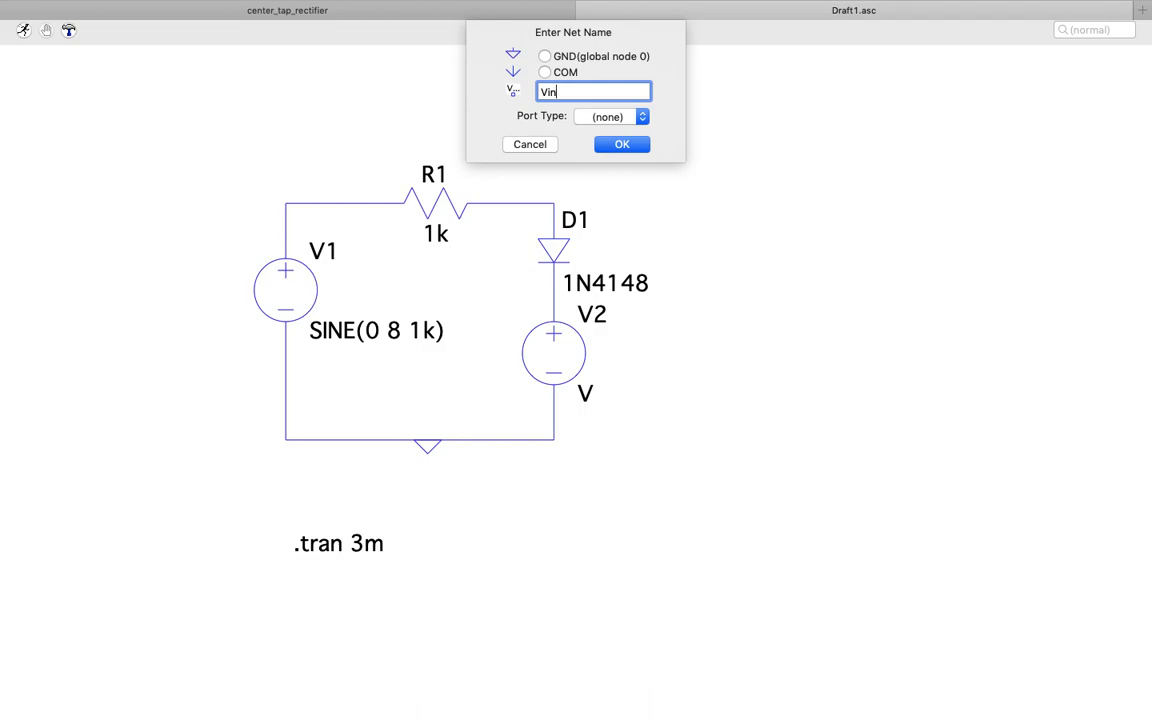
pyautogui.click(596, 144)
pyautogui.click(286, 204)
pyautogui.press('Escape')
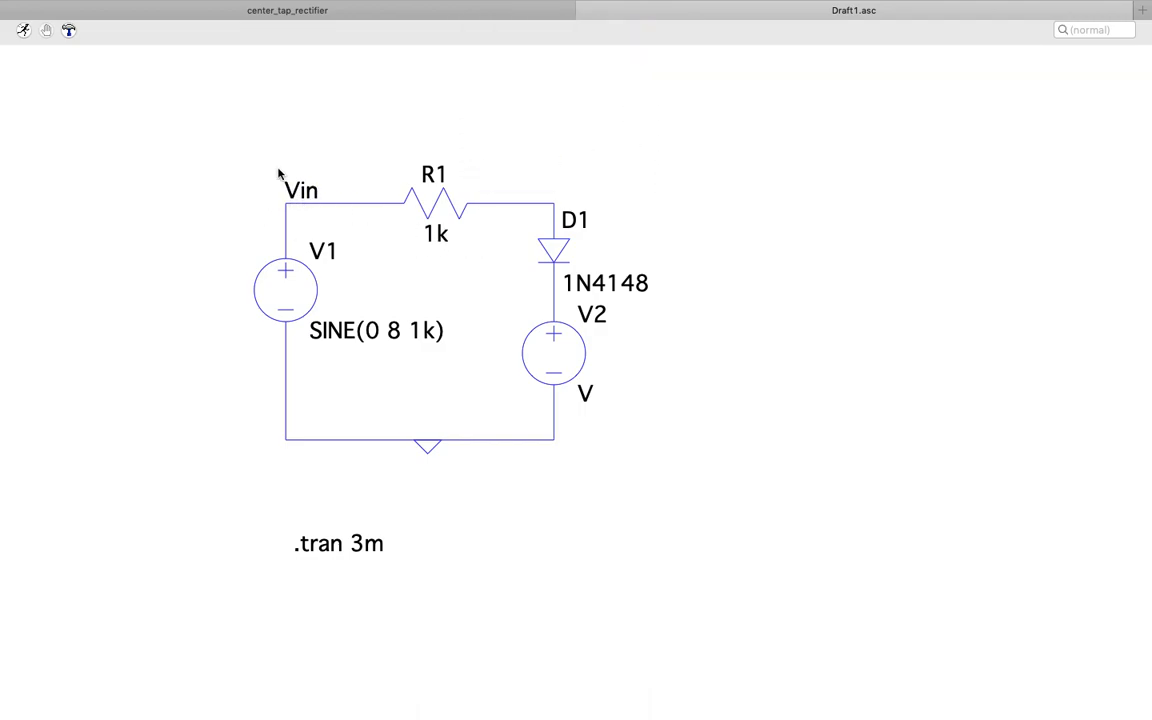
# Label the net between resistor R1 and diode D1 as Vout.
pyautogui.rightClick(427, 86)
pyautogui.moveTo(490, 148)
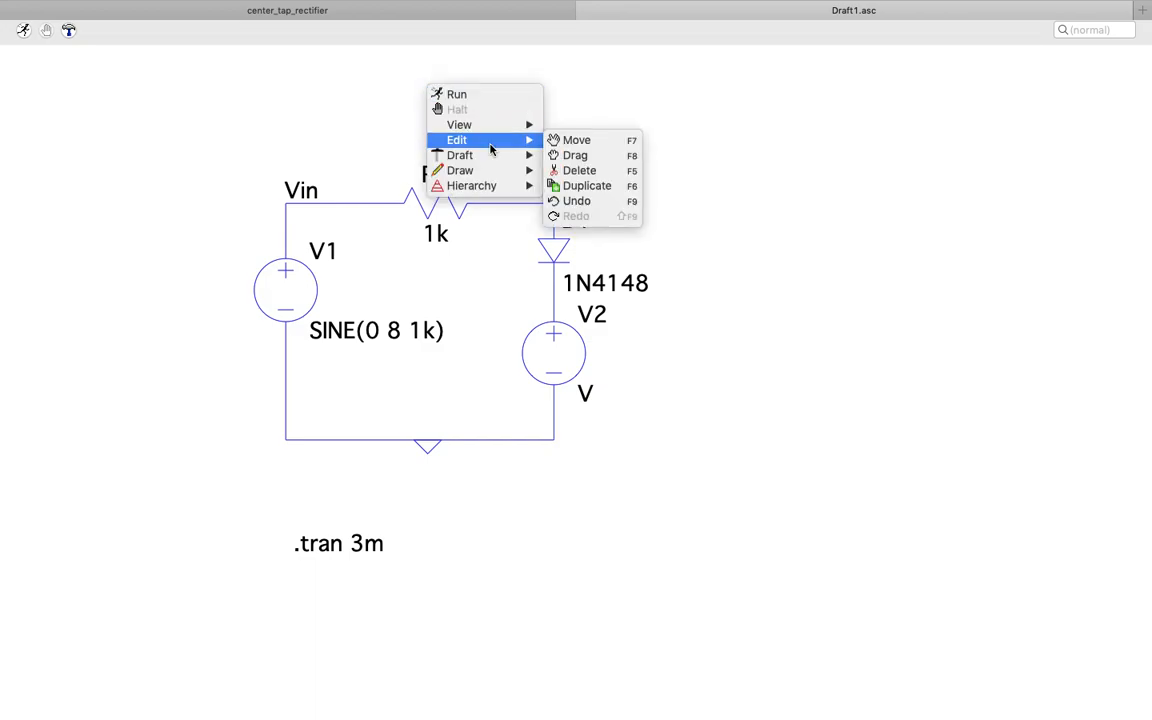
pyautogui.click(589, 187)
pyautogui.write('Vout')
pyautogui.click(622, 145)
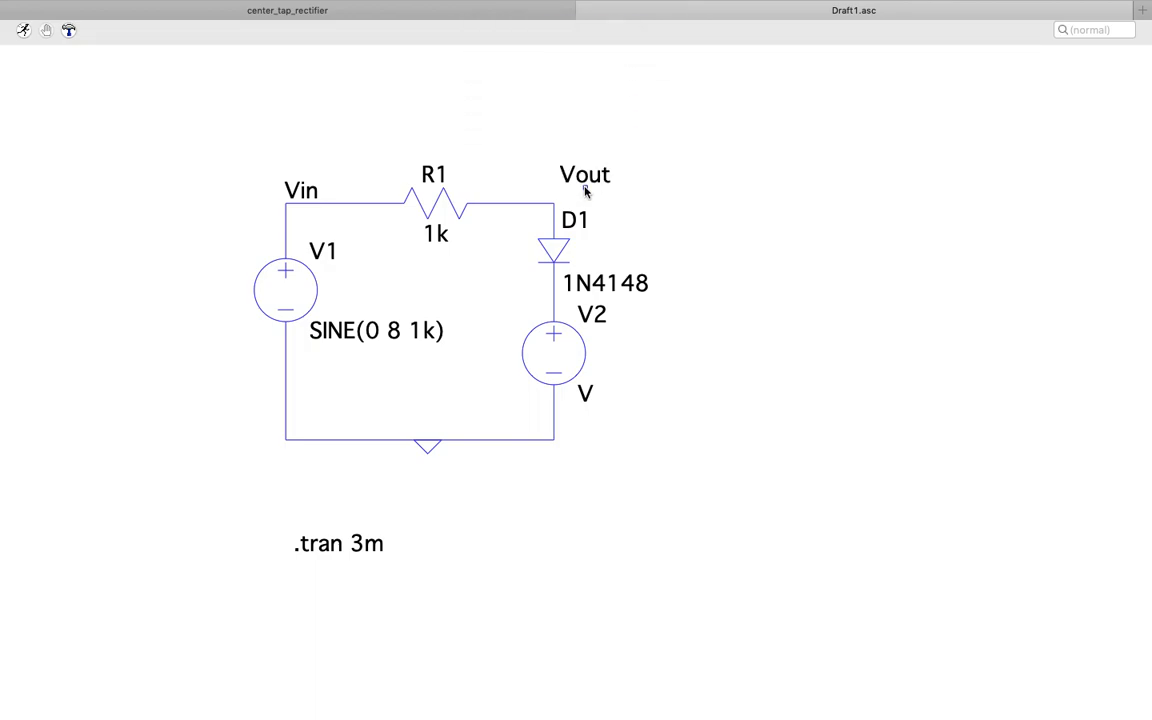
pyautogui.click(521, 204)
pyautogui.rightClick(702, 120)
# Rerun the simulation and plot the Vin and Vout node voltages together in the waveform window.
pyautogui.click(24, 33)
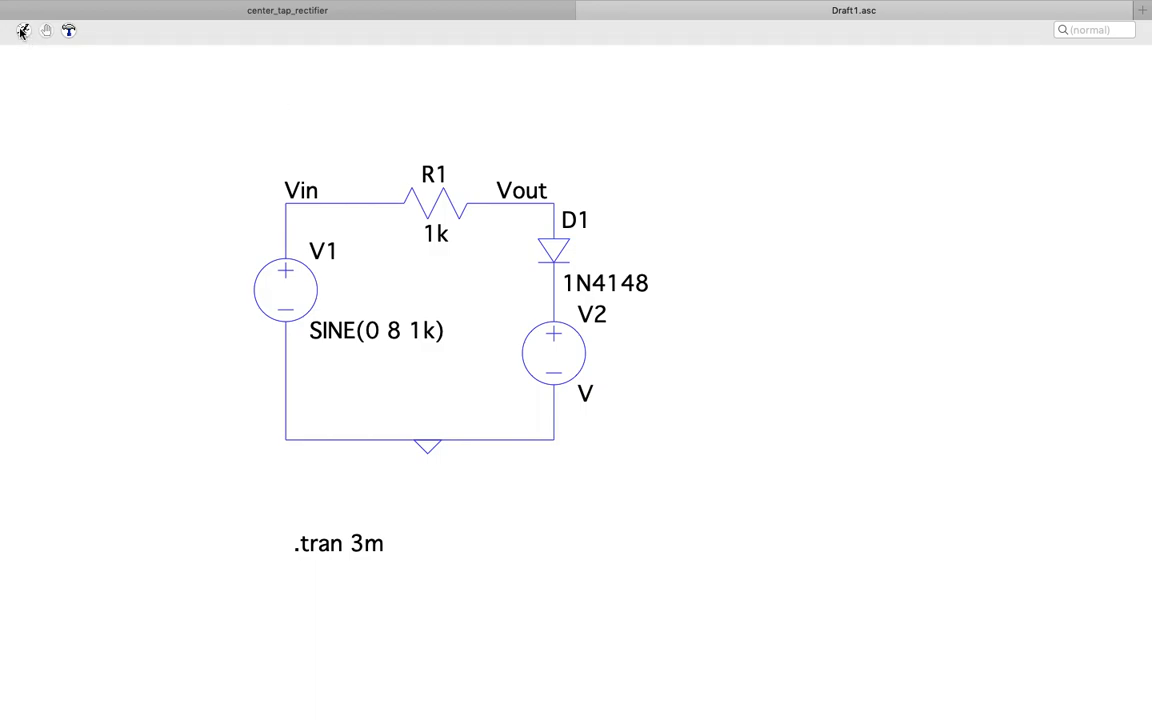
pyautogui.hotkey('ctrl', 'Left')
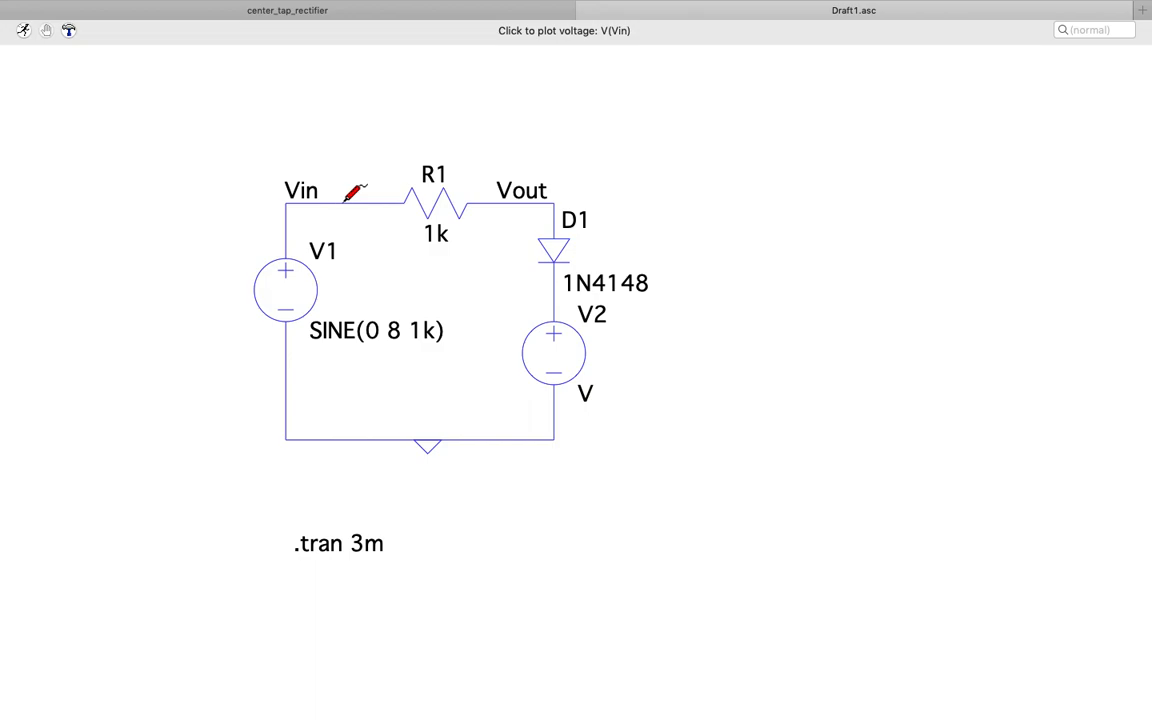
pyautogui.click(523, 193)
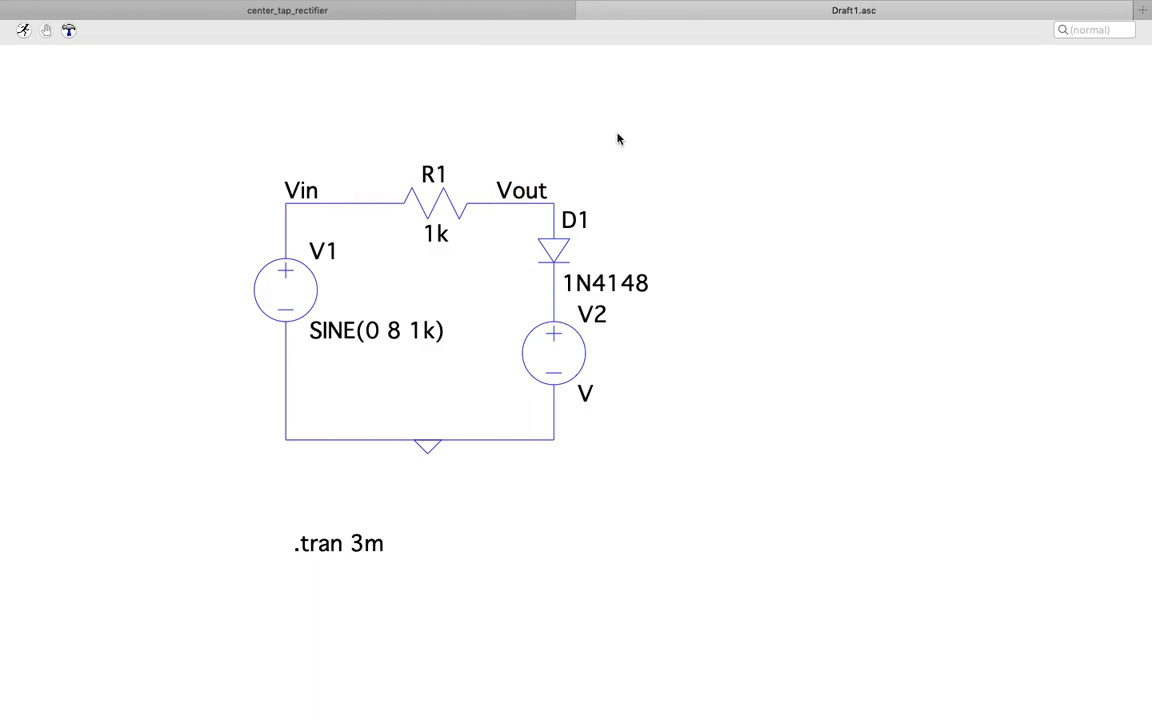
pyautogui.hotkey('ctrl', 'Right')
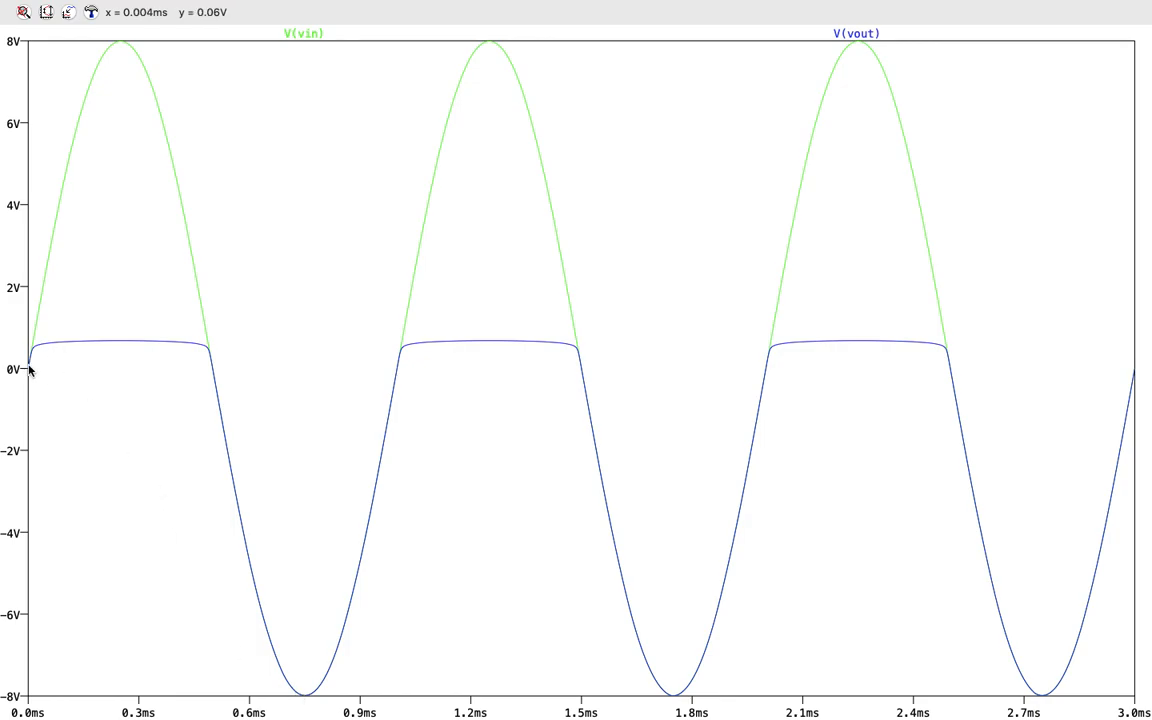
# Set the DC value of voltage source V2 to 3 V and rerun the simulation.
pyautogui.hotkey('ctrl', 'Left')
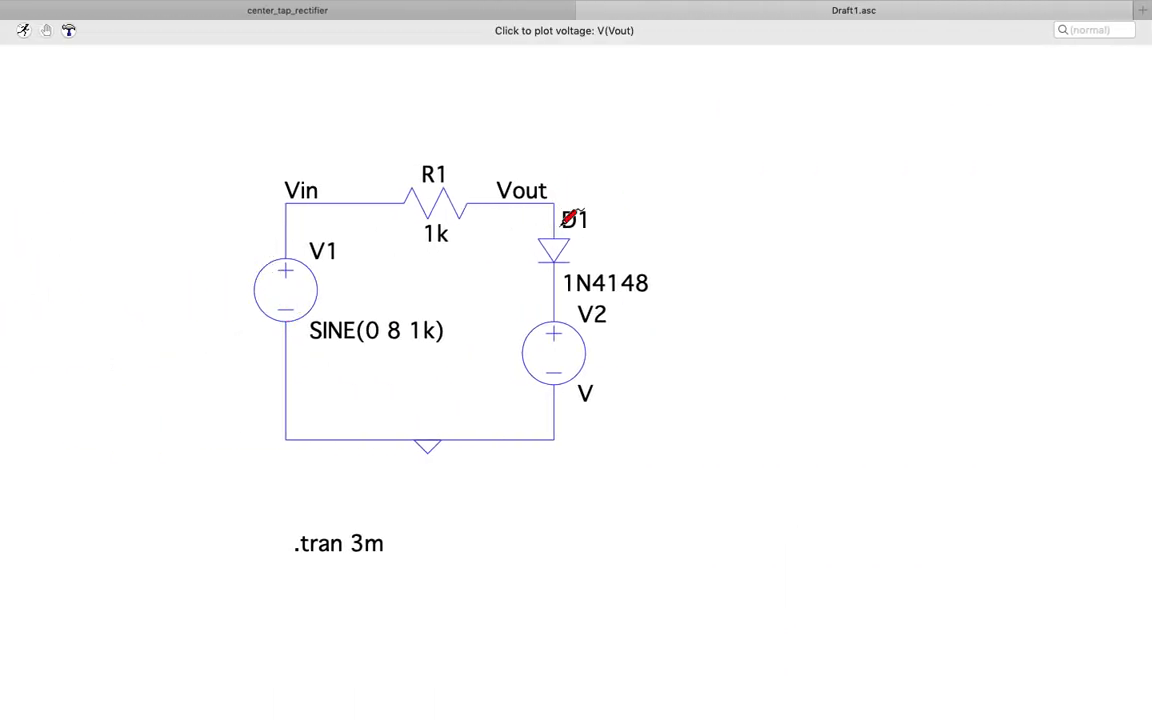
pyautogui.rightClick(568, 336)
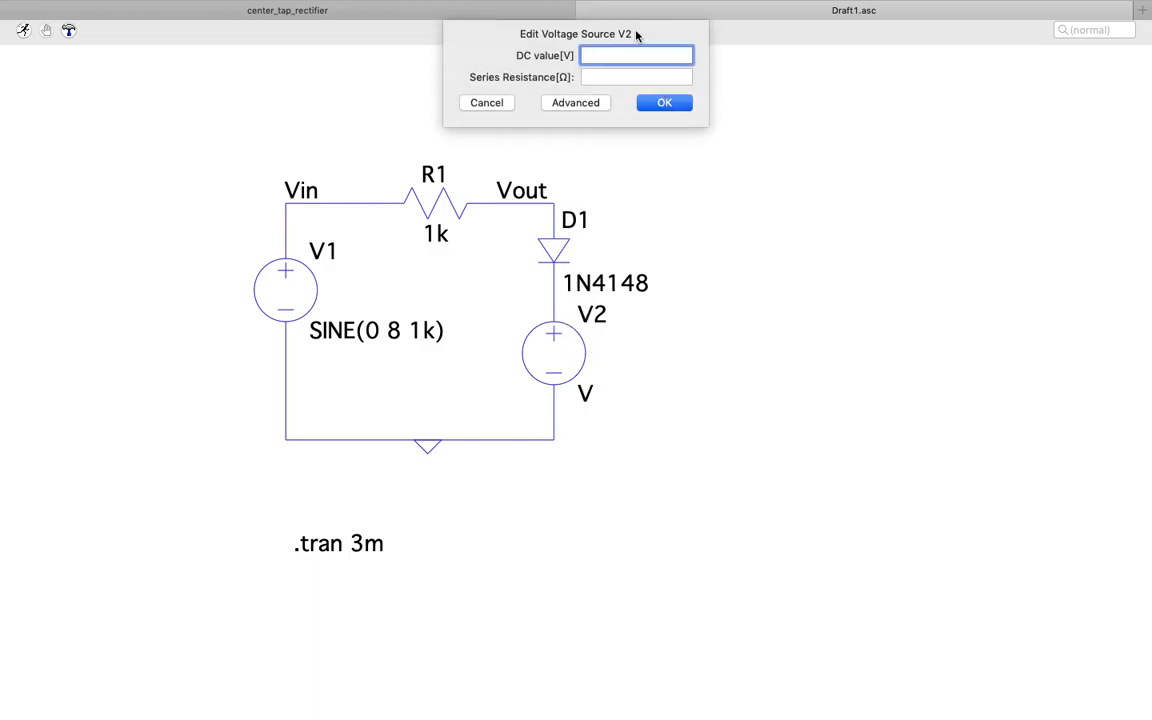
pyautogui.write('3v')
pyautogui.press('BackSpace')
pyautogui.click(668, 102)
pyautogui.click(23, 30)
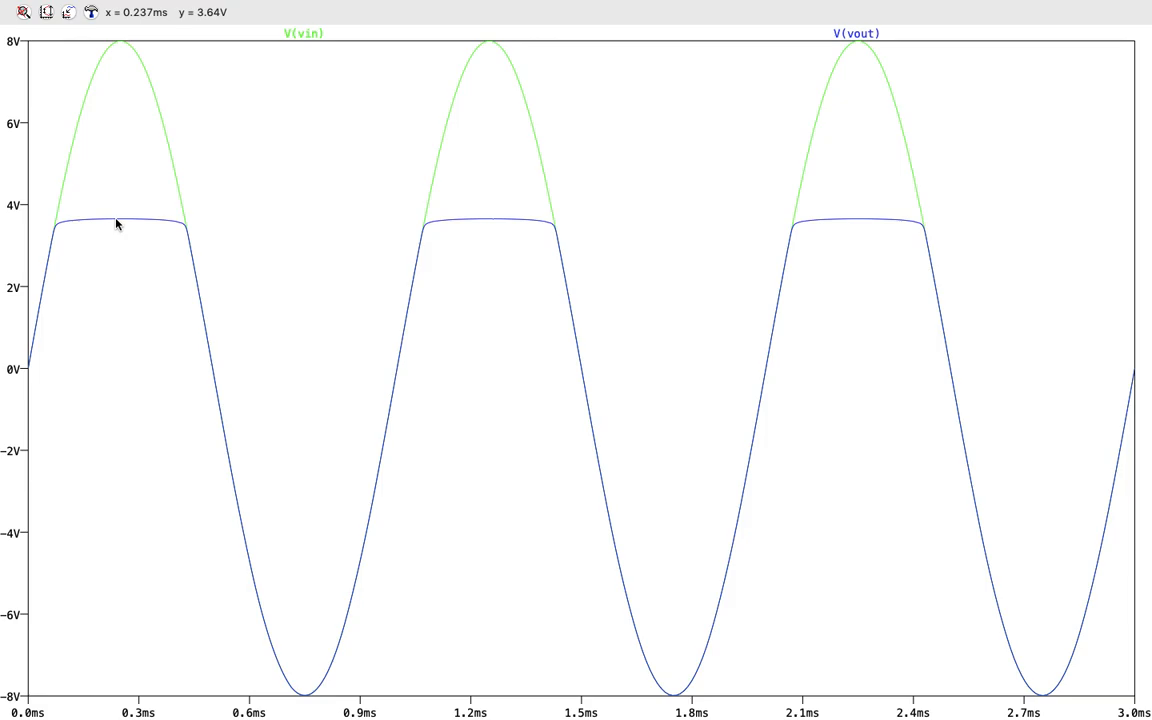
# Set the value of voltage source V2 to 4 and rerun the simulation.
pyautogui.hotkey('ctrl', 'Left')
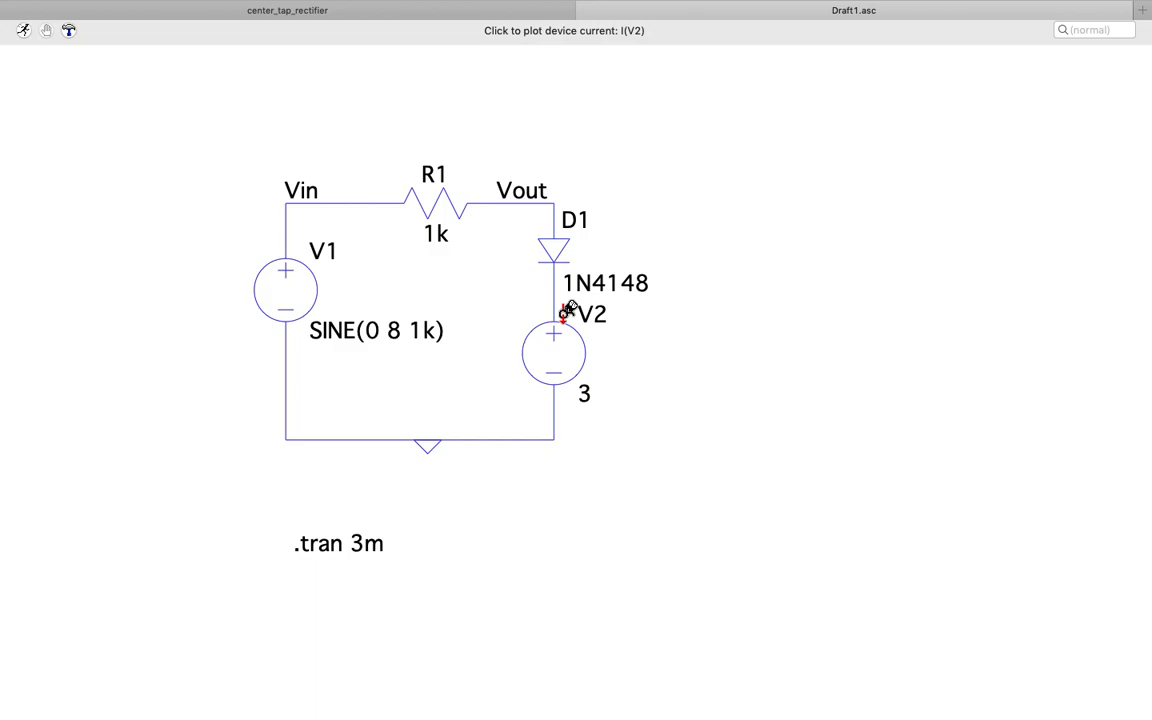
pyautogui.click(565, 193)
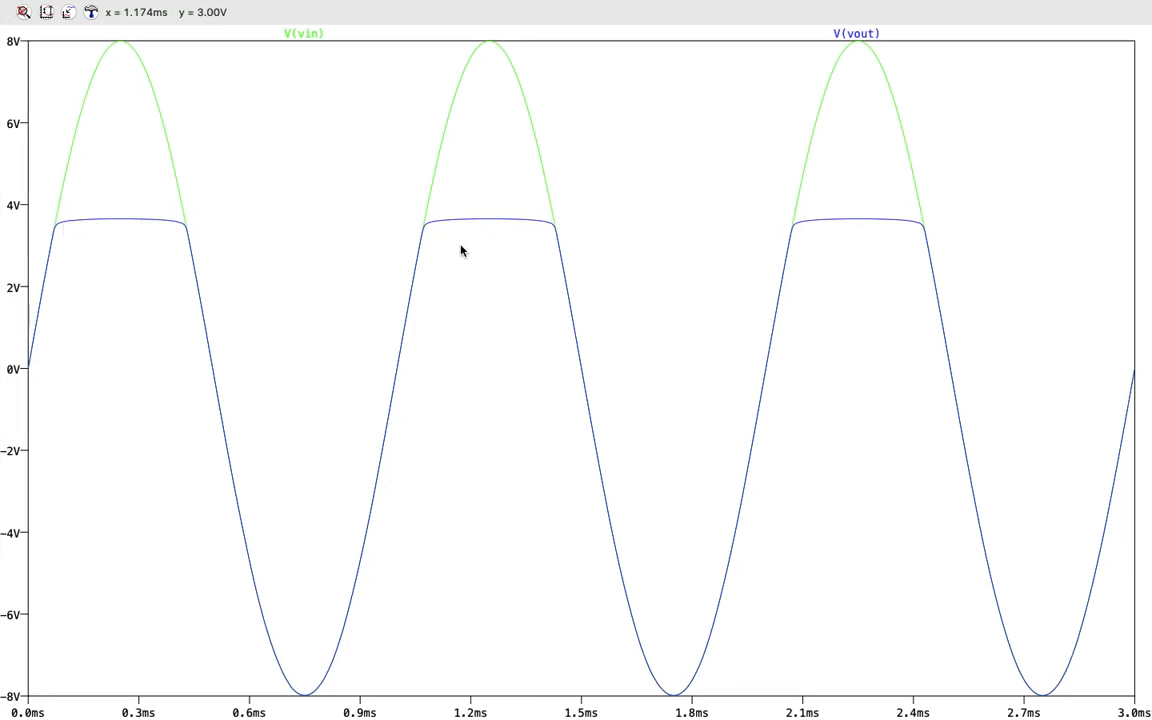
pyautogui.hotkey('ctrl', 'Left')
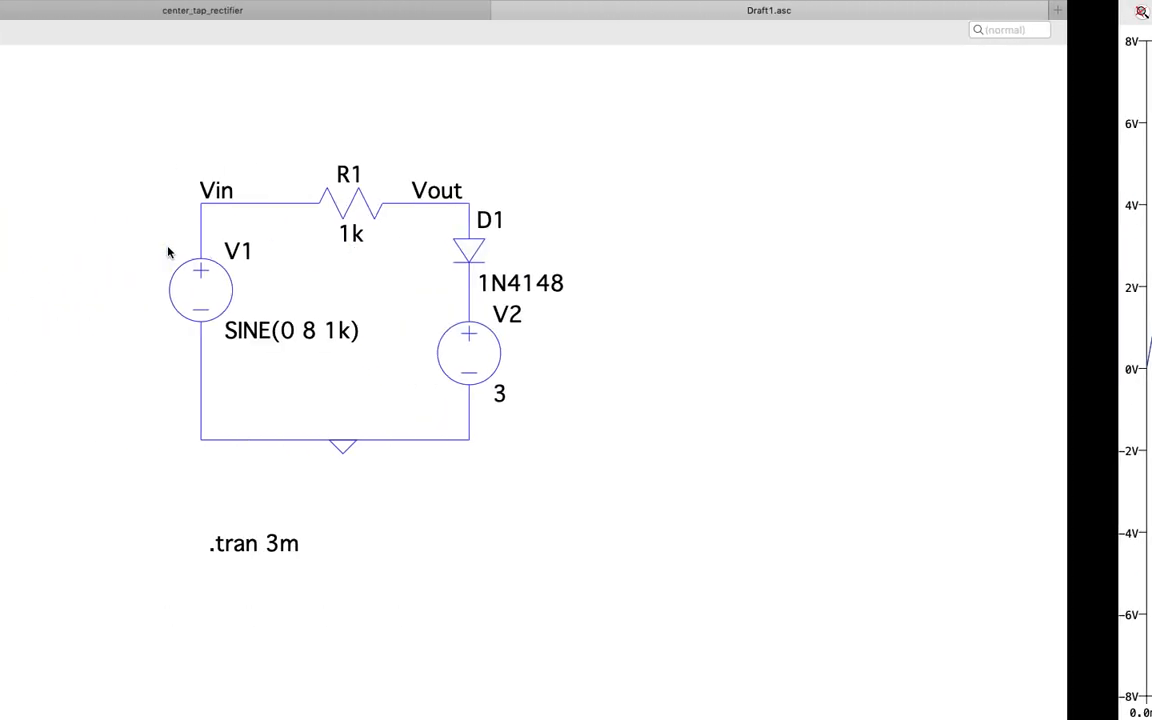
pyautogui.rightClick(585, 390)
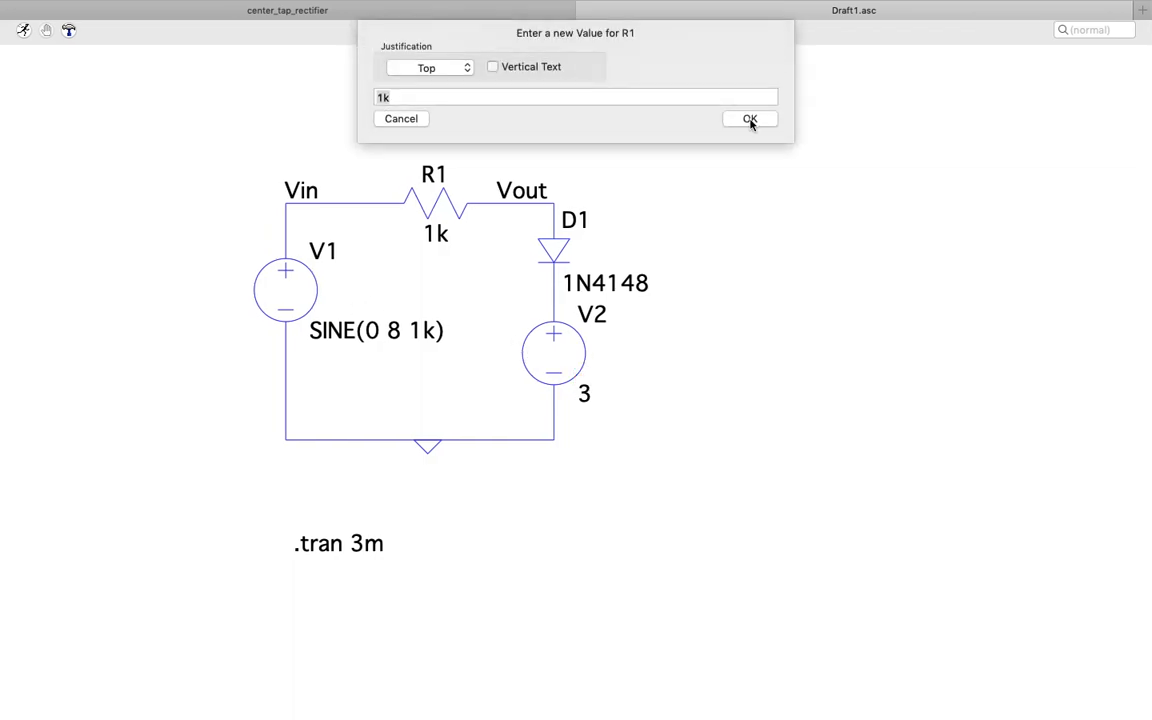
pyautogui.write('4')
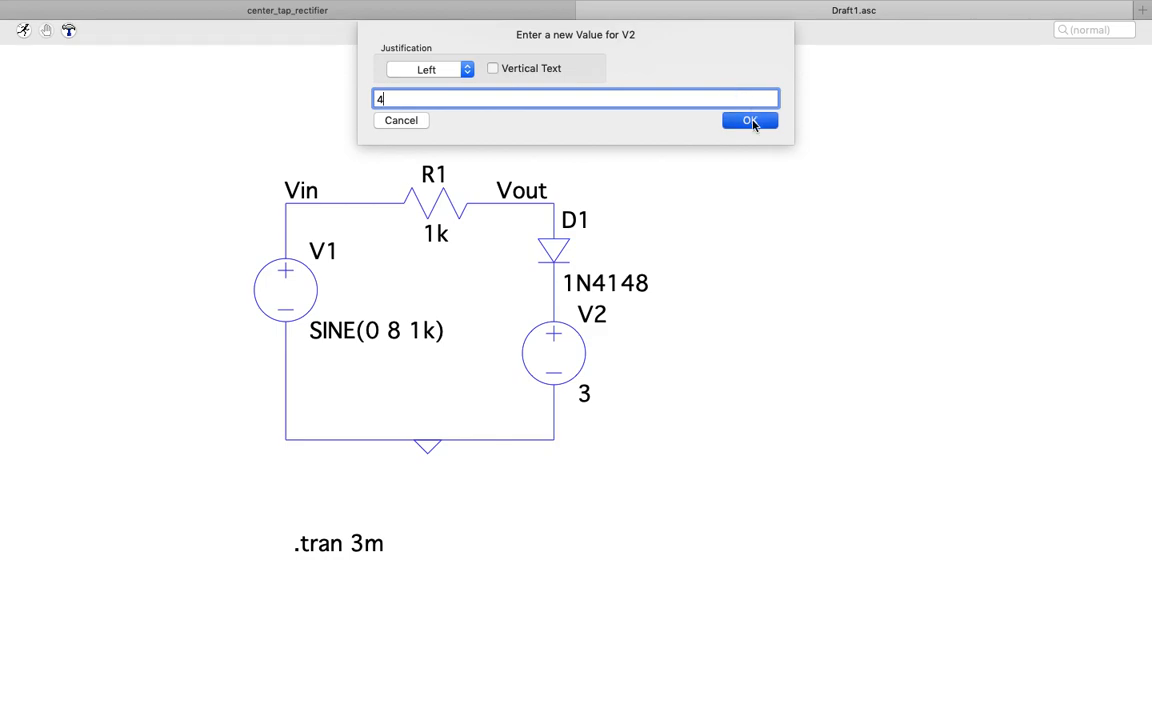
pyautogui.press('Return')
pyautogui.click(24, 31)
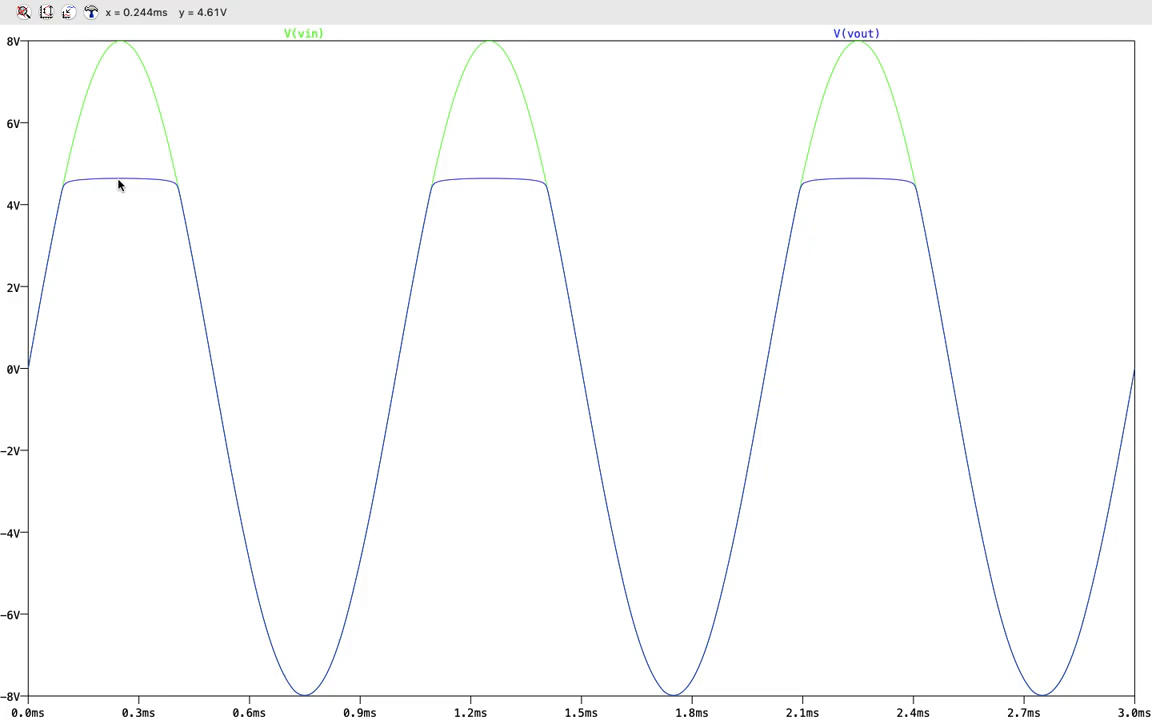
# Consult the shunt clipper lab slide and set the value of voltage source V2 to 3.
pyautogui.hotkey('ctrl', 'Left')
pyautogui.hotkey('ctrl', 'Left')
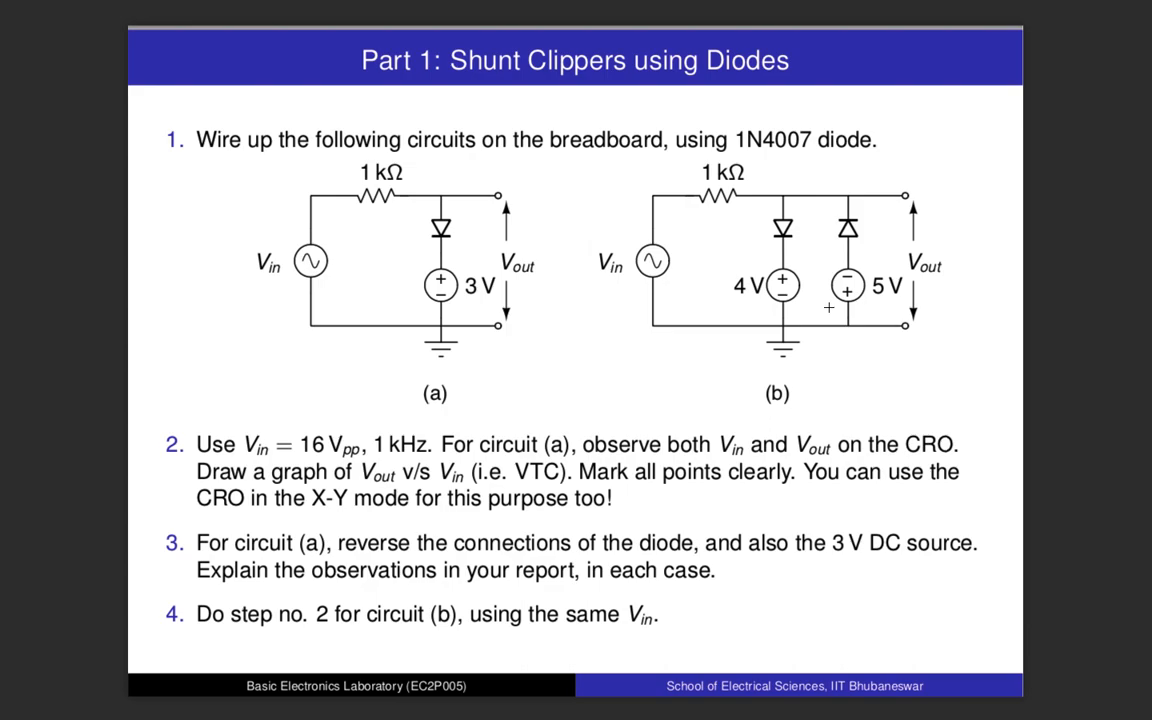
pyautogui.hotkey('ctrl', 'Right')
pyautogui.hotkey('ctrl', 'Right')
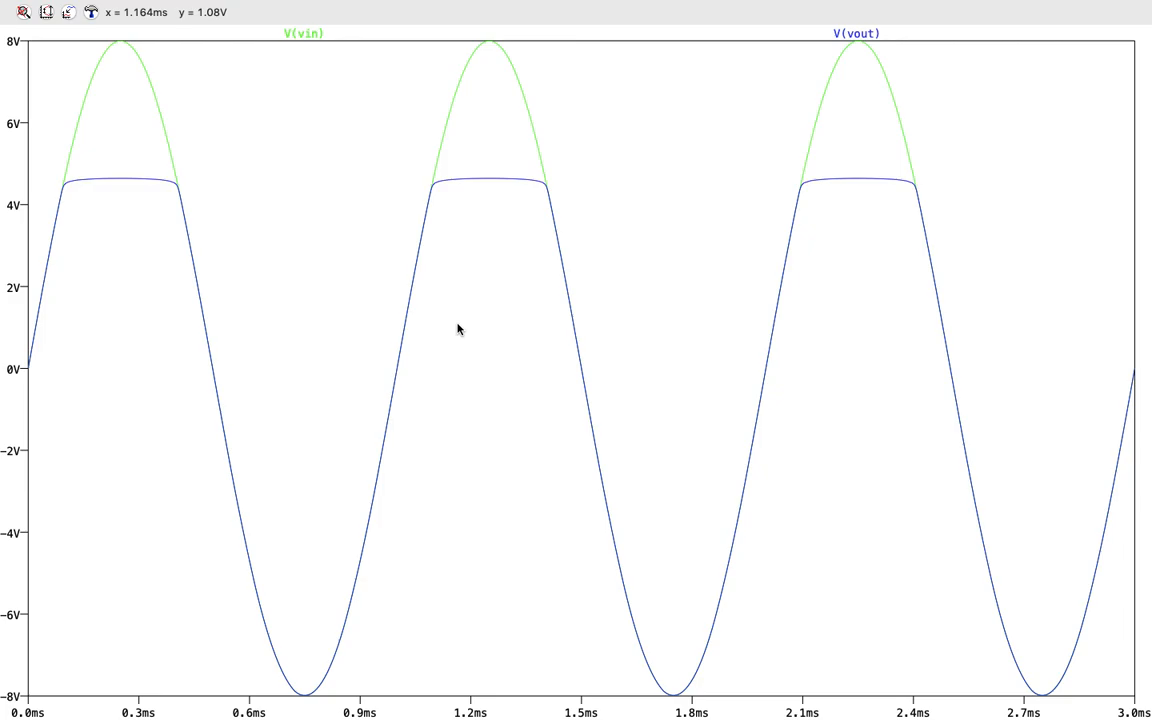
pyautogui.hotkey('ctrl', 'Left')
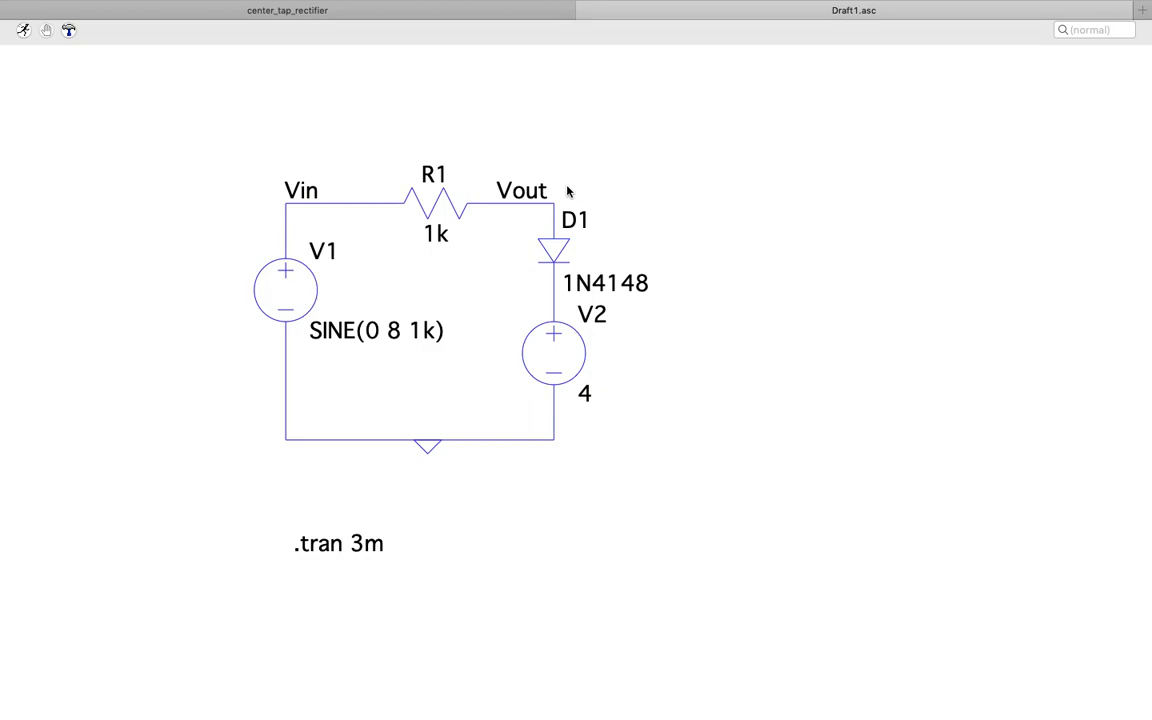
pyautogui.rightClick(588, 391)
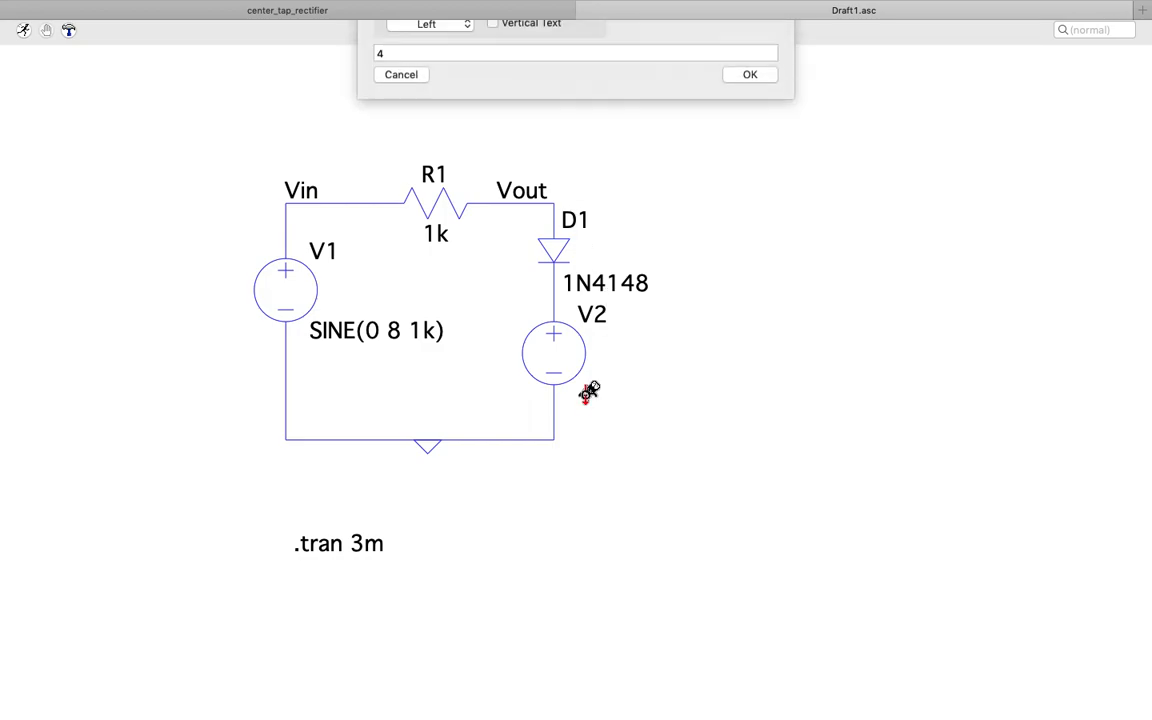
pyautogui.press('BackSpace')
pyautogui.write('3')
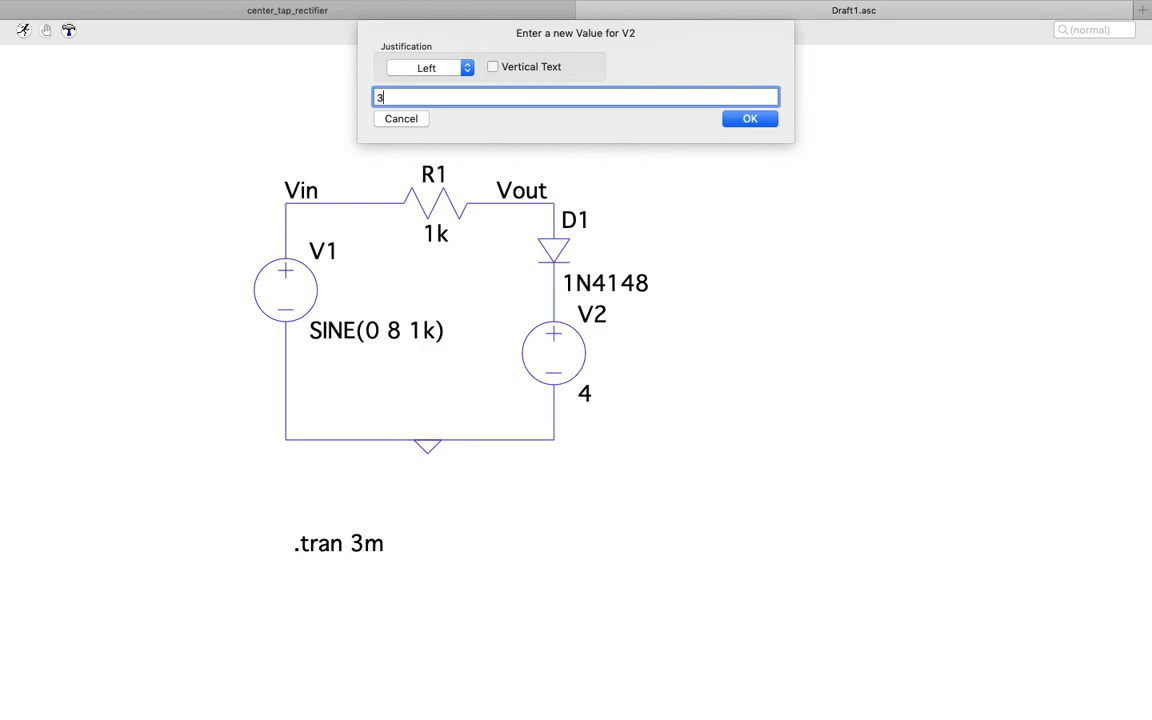
pyautogui.press('Return')
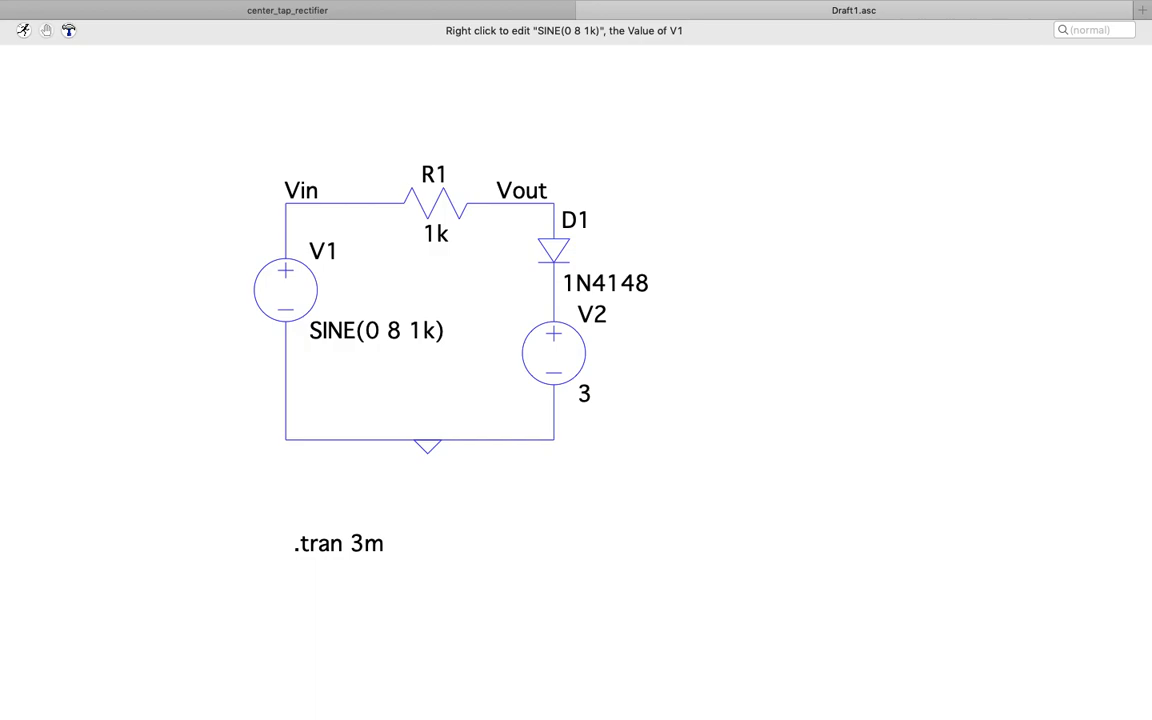
# Change voltage source V1 from a sine to a DC Value source of 0 V.
pyautogui.rightClick(286, 290)
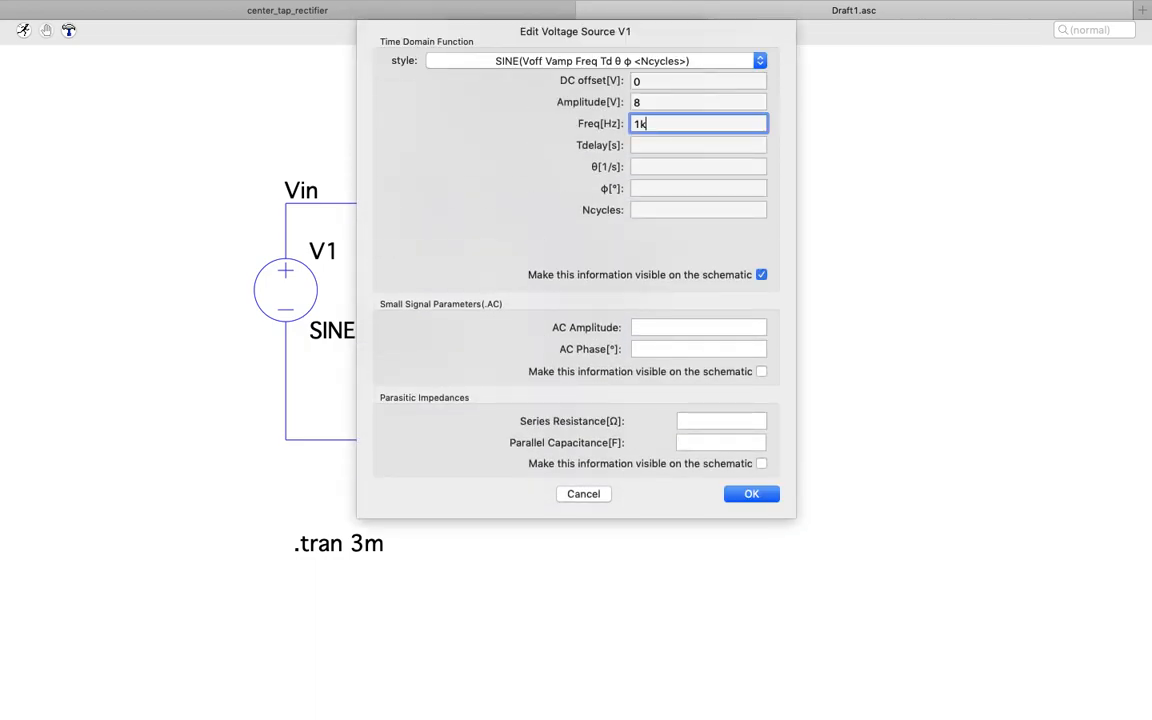
pyautogui.click(520, 61)
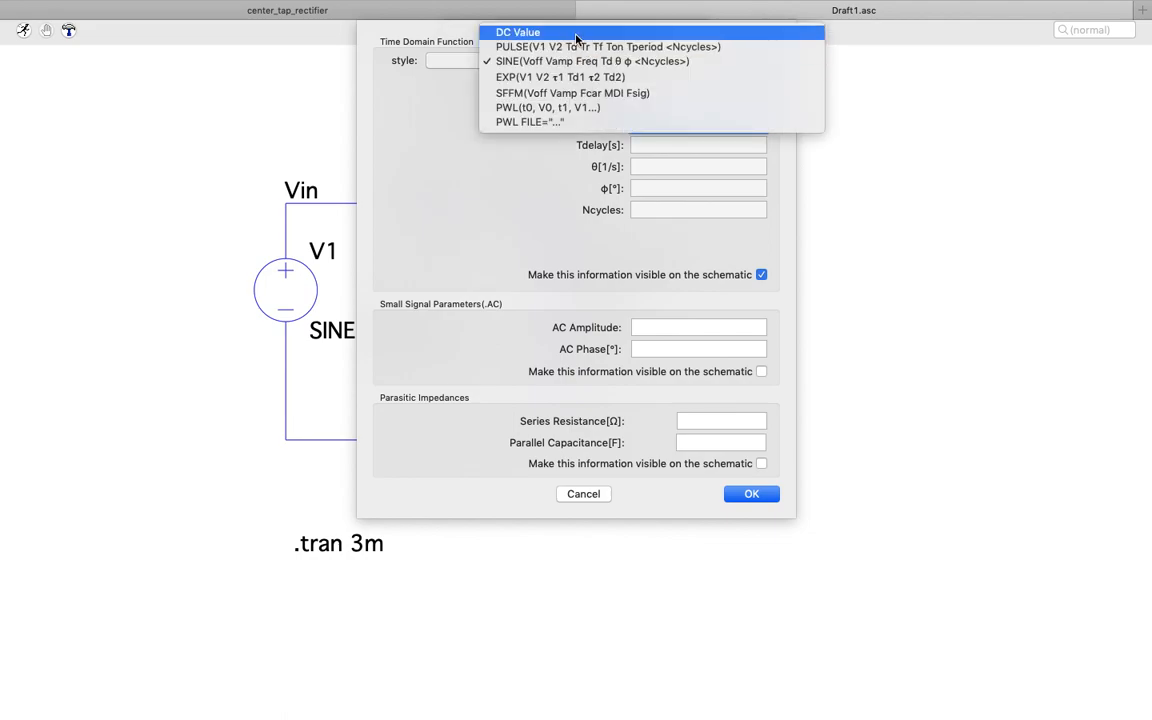
pyautogui.click(518, 30)
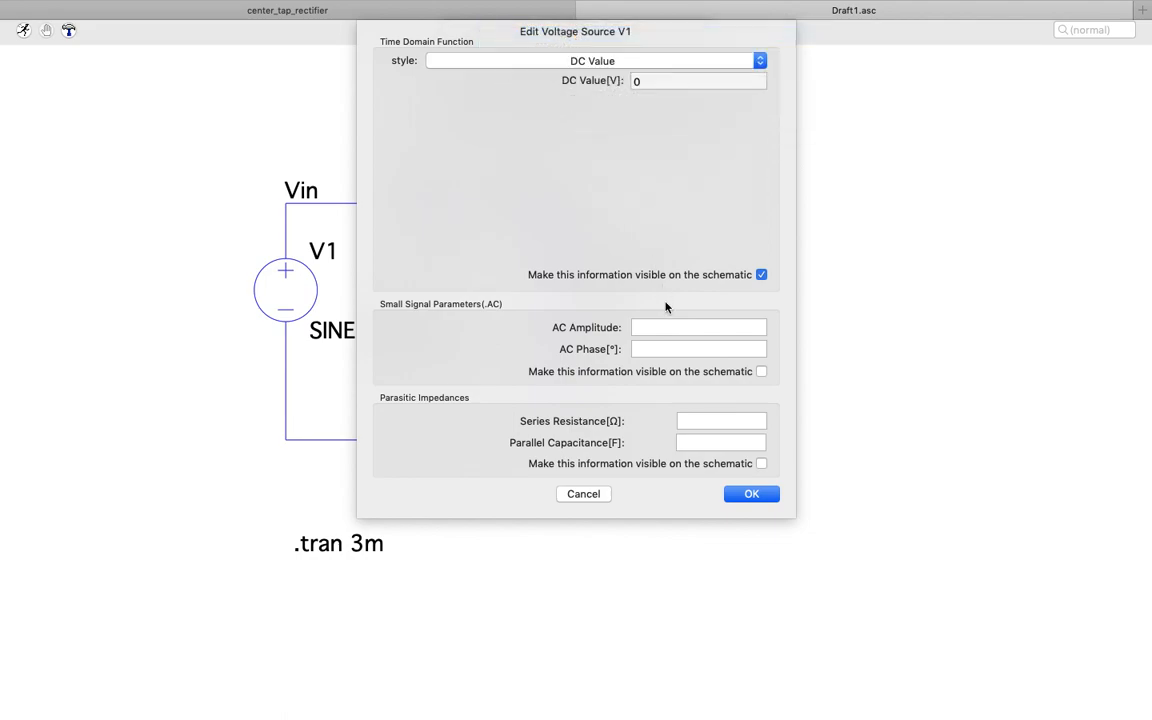
pyautogui.click(750, 494)
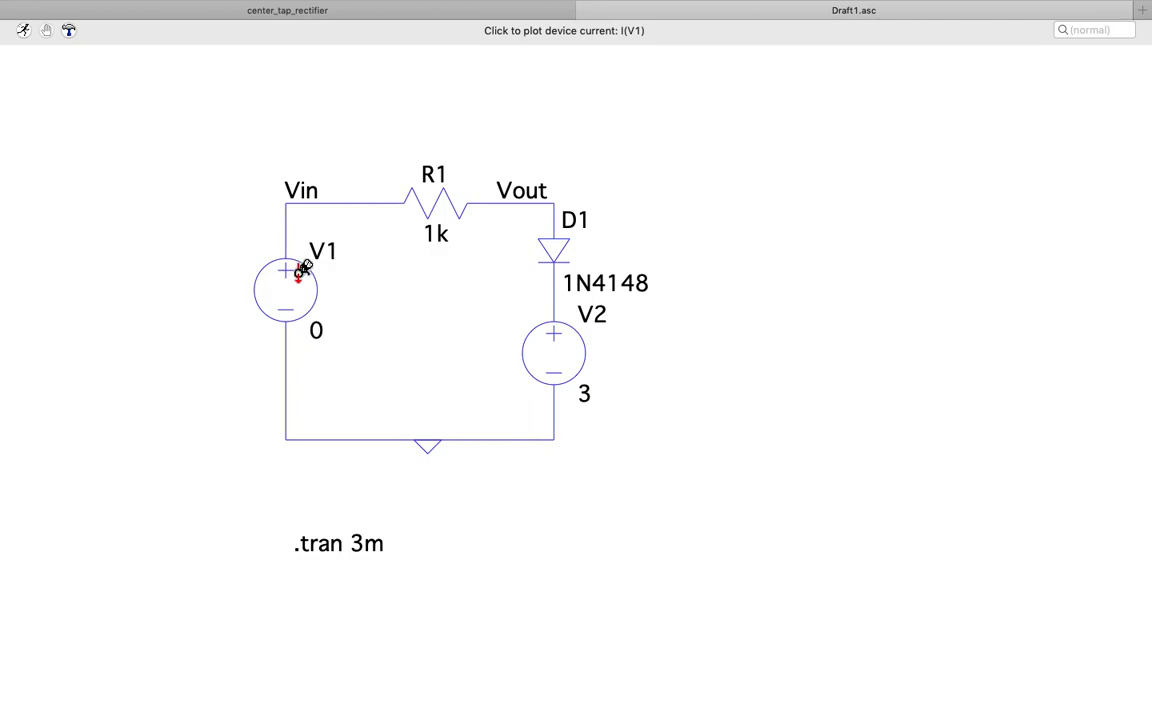
# Delete the .tran 3m directive from the schematic.
pyautogui.rightClick(183, 492)
pyautogui.moveTo(240, 561)
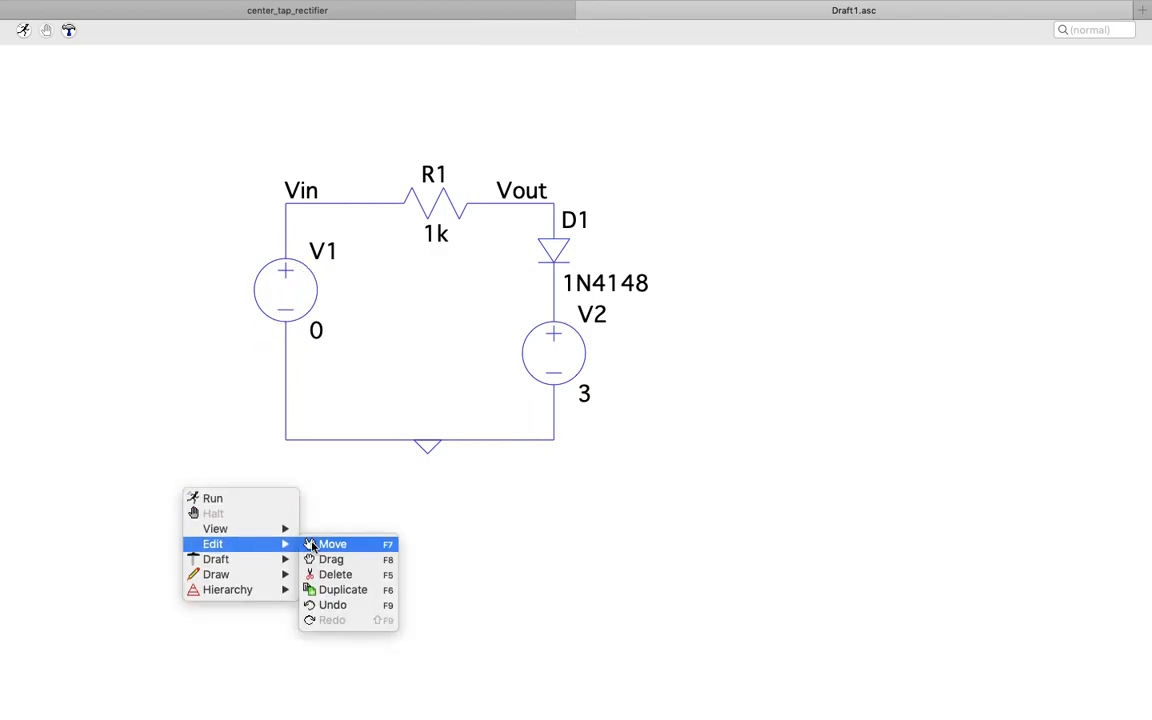
pyautogui.click(337, 577)
pyautogui.click(329, 544)
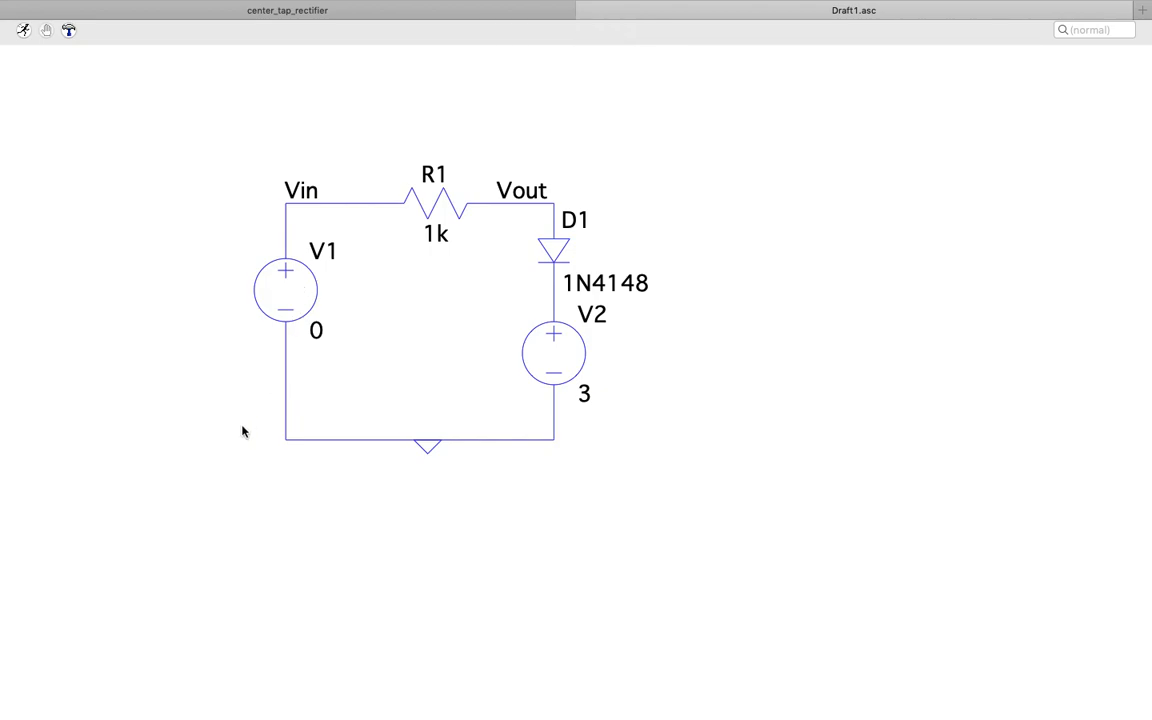
# Open a new, empty SPICE directive for the schematic.
pyautogui.rightClick(201, 366)
pyautogui.moveTo(258, 432)
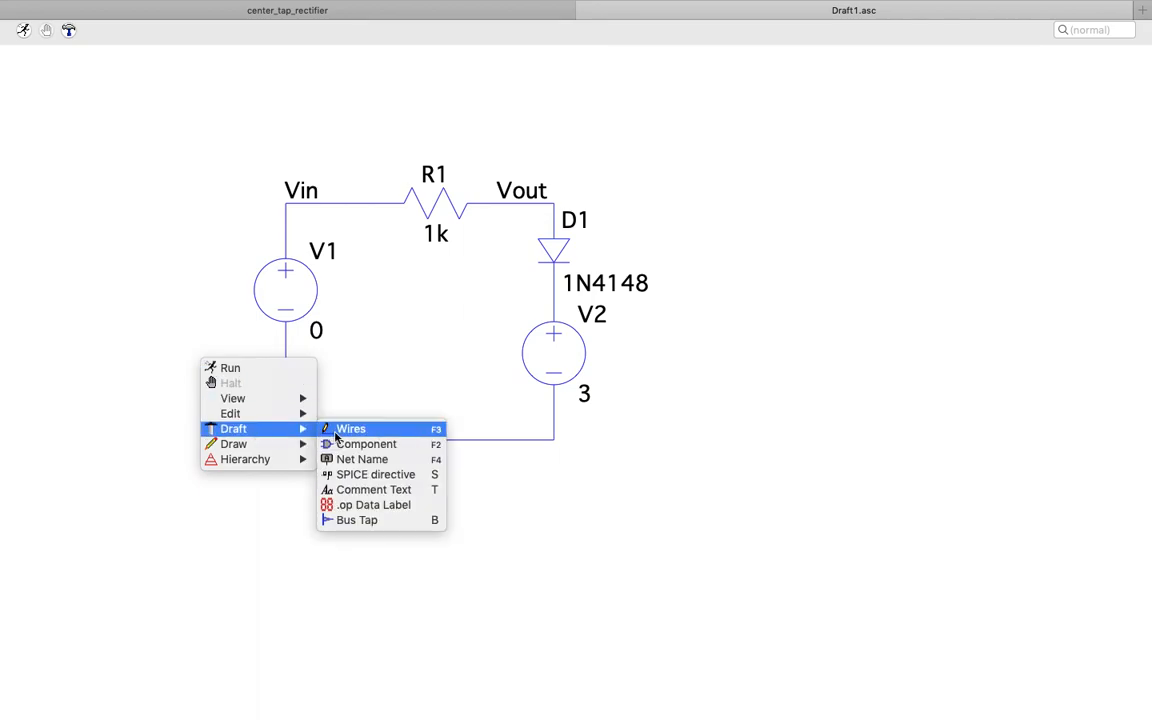
pyautogui.click(340, 474)
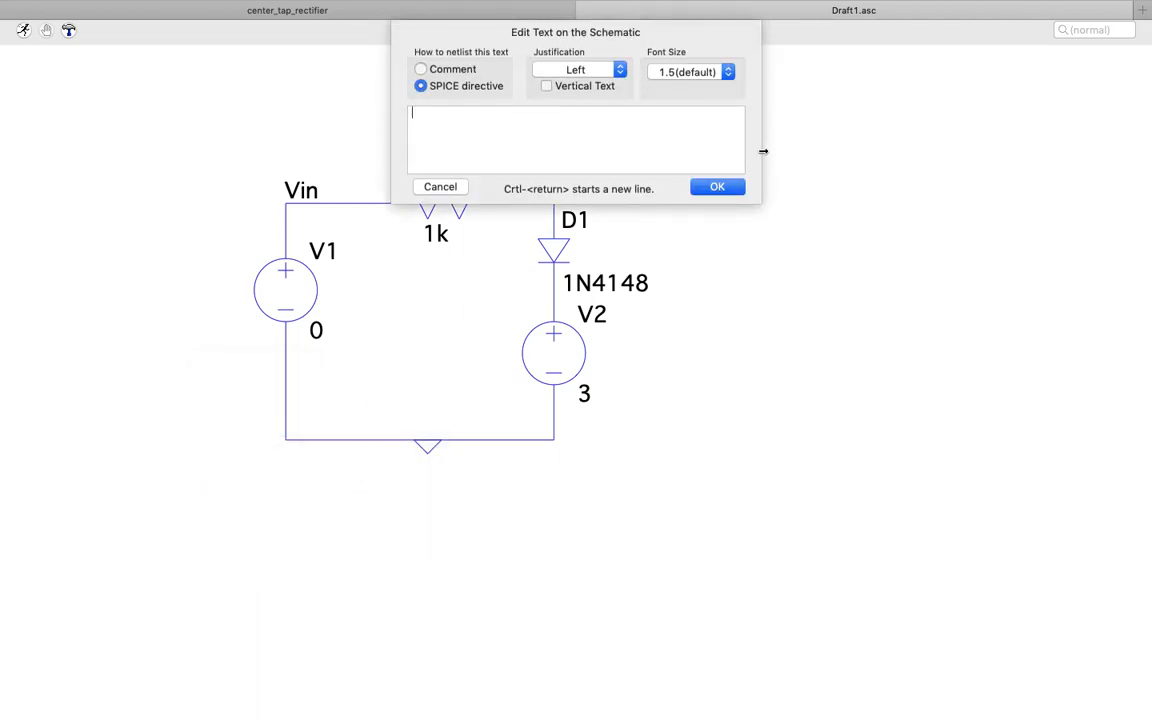
pyautogui.rightClick(653, 148)
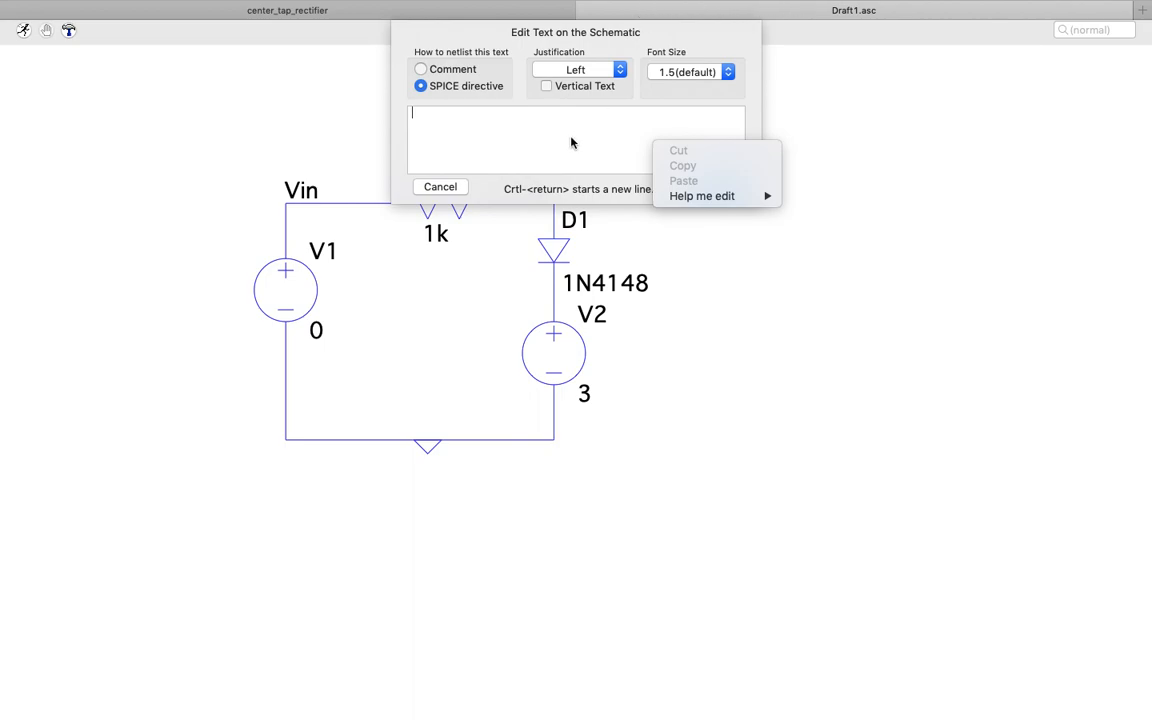
pyautogui.moveTo(699, 196)
pyautogui.click(814, 197)
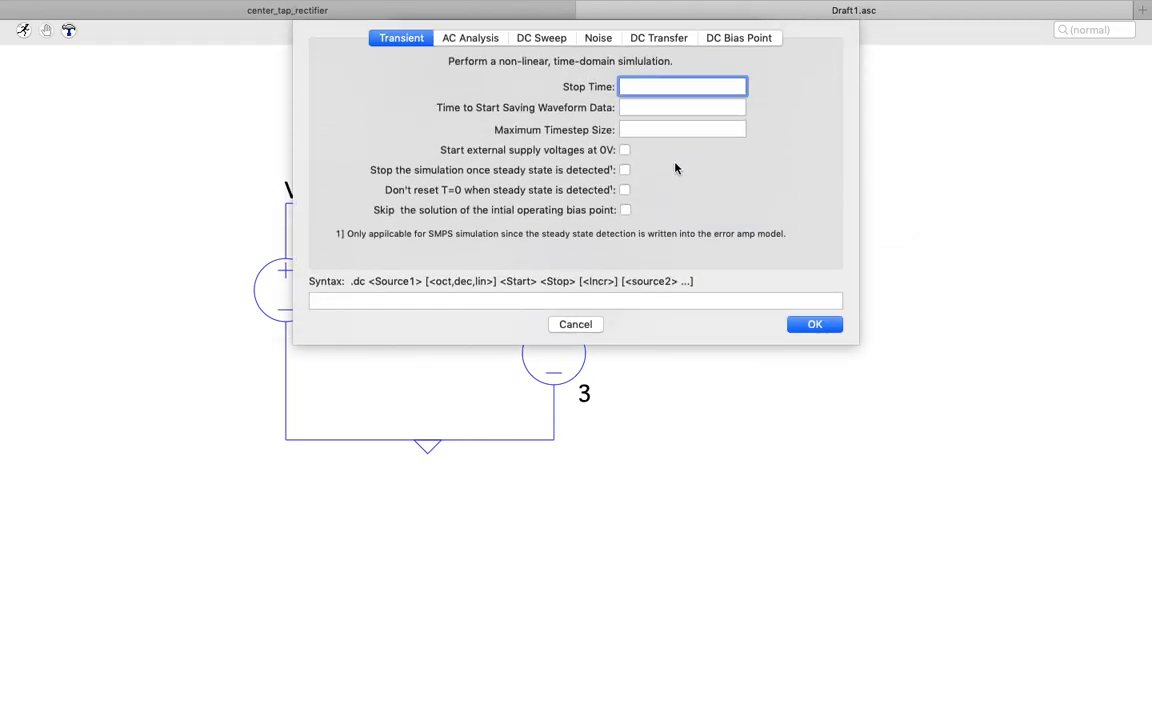
pyautogui.click(543, 43)
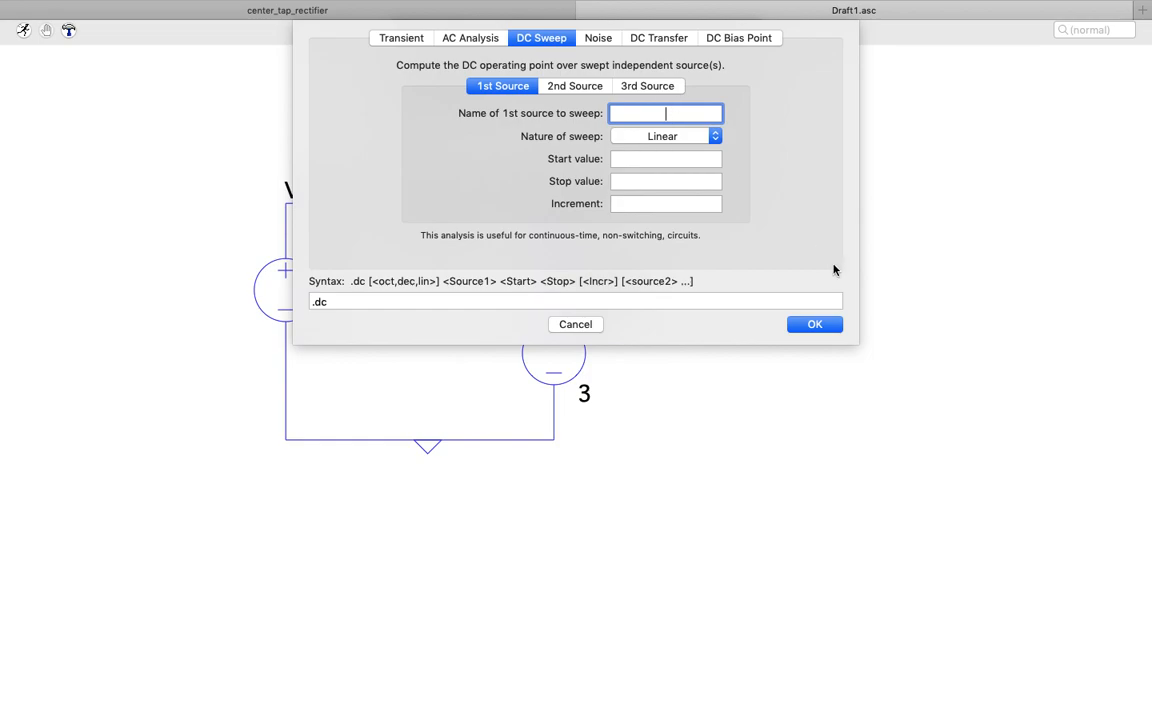
pyautogui.click(812, 324)
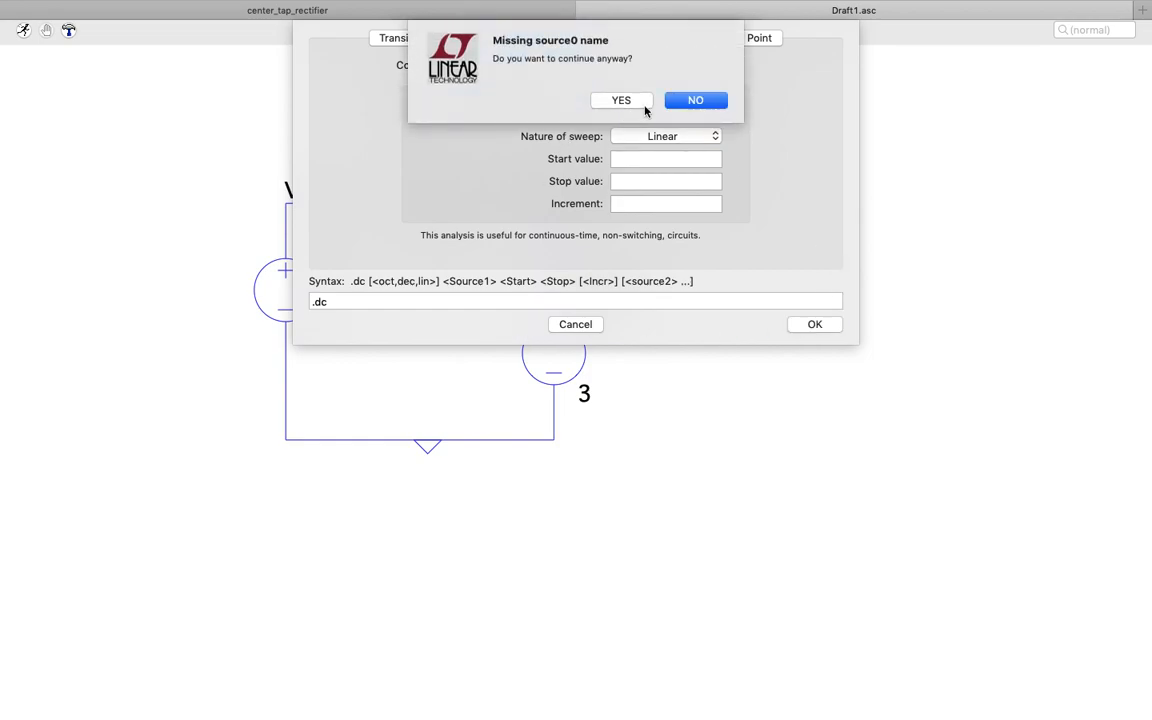
pyautogui.click(698, 101)
pyautogui.click(585, 325)
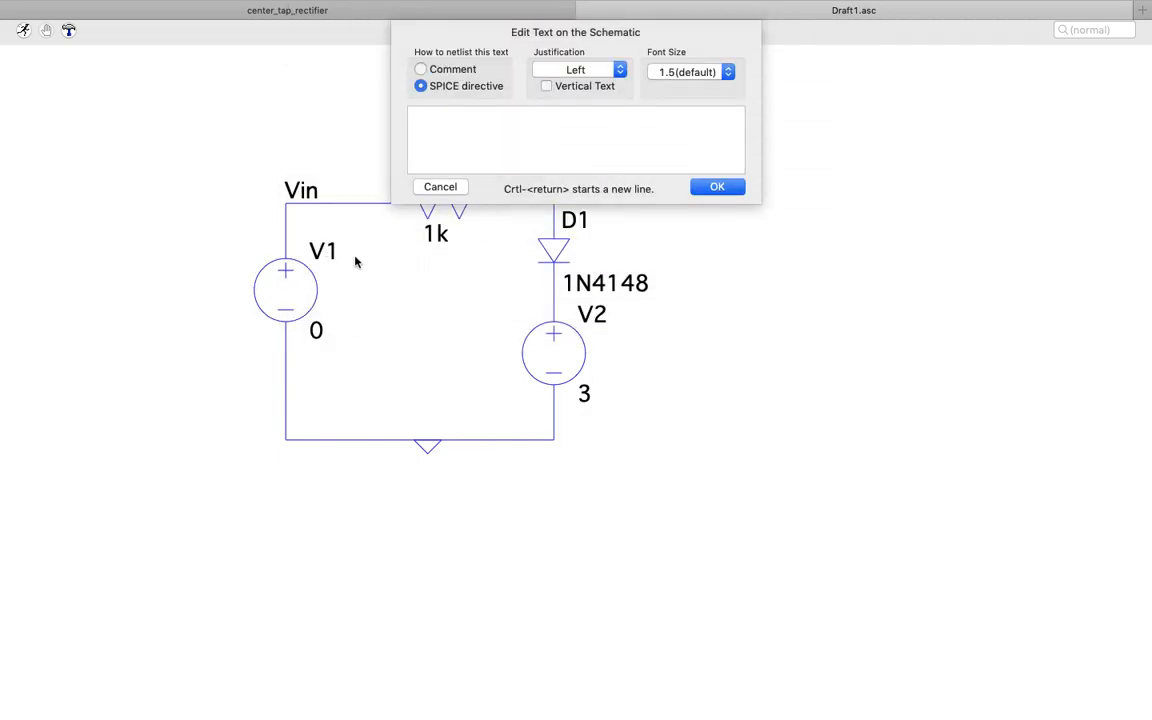
# Define a linear DC sweep of first source V1 from -8 to 8 with an increment of .5.
pyautogui.rightClick(521, 125)
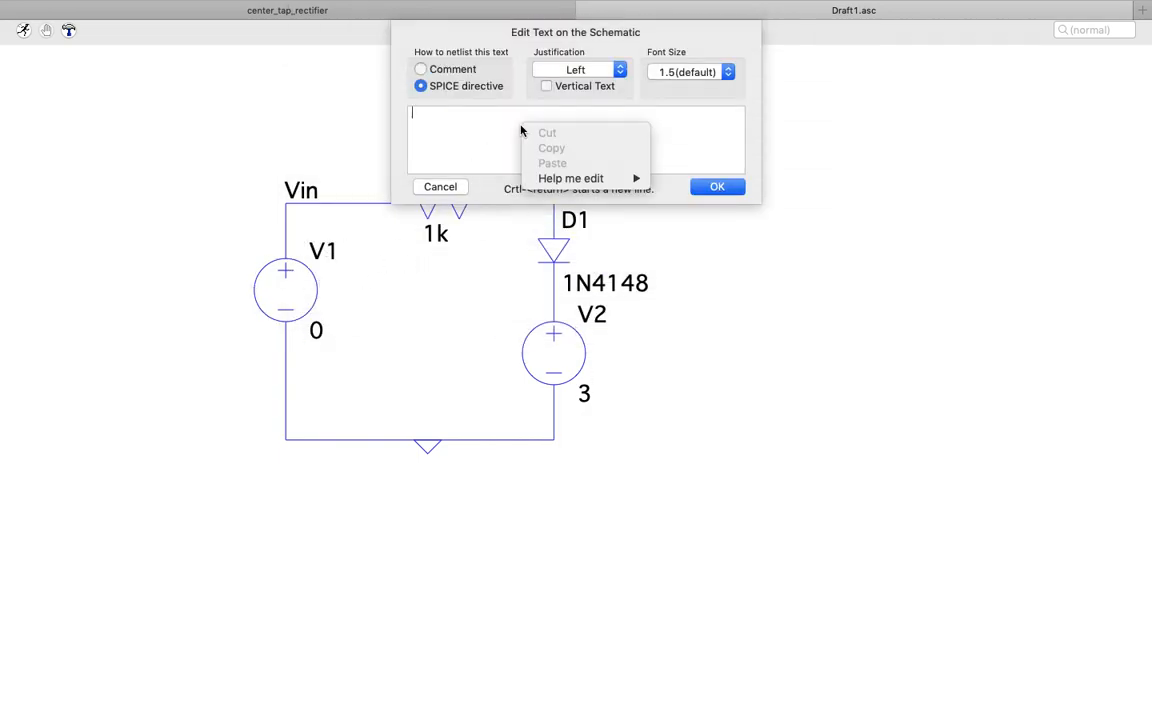
pyautogui.moveTo(600, 178)
pyautogui.click(684, 180)
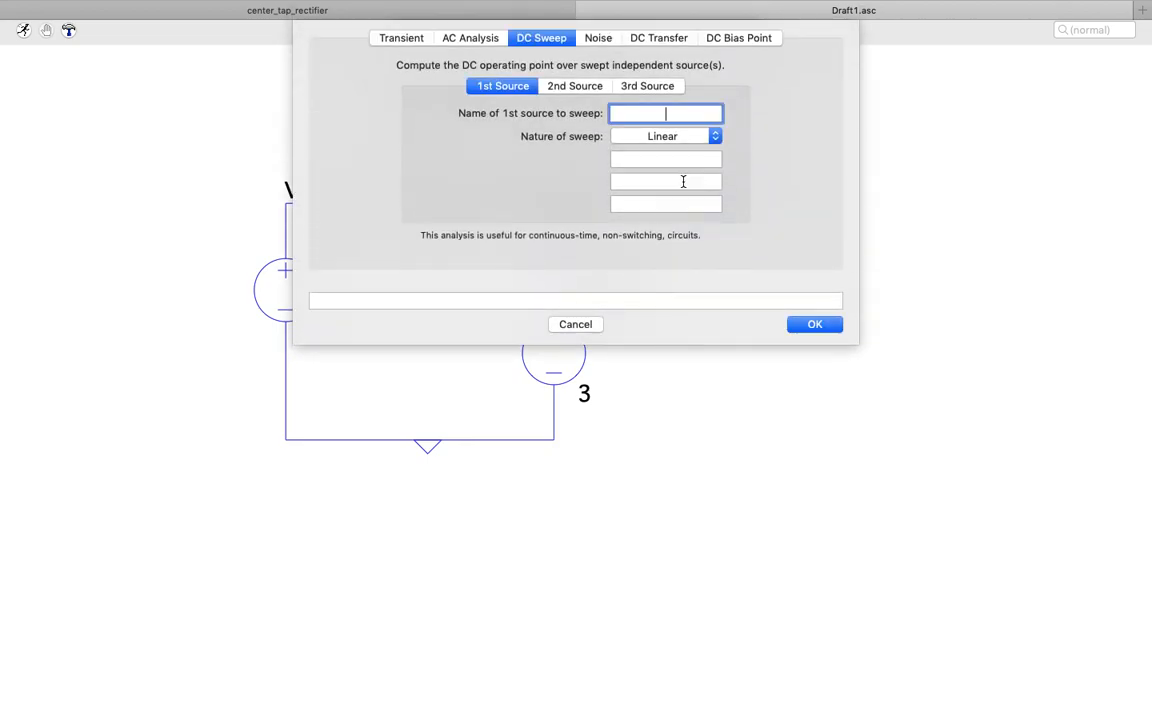
pyautogui.write('V1')
pyautogui.click(668, 160)
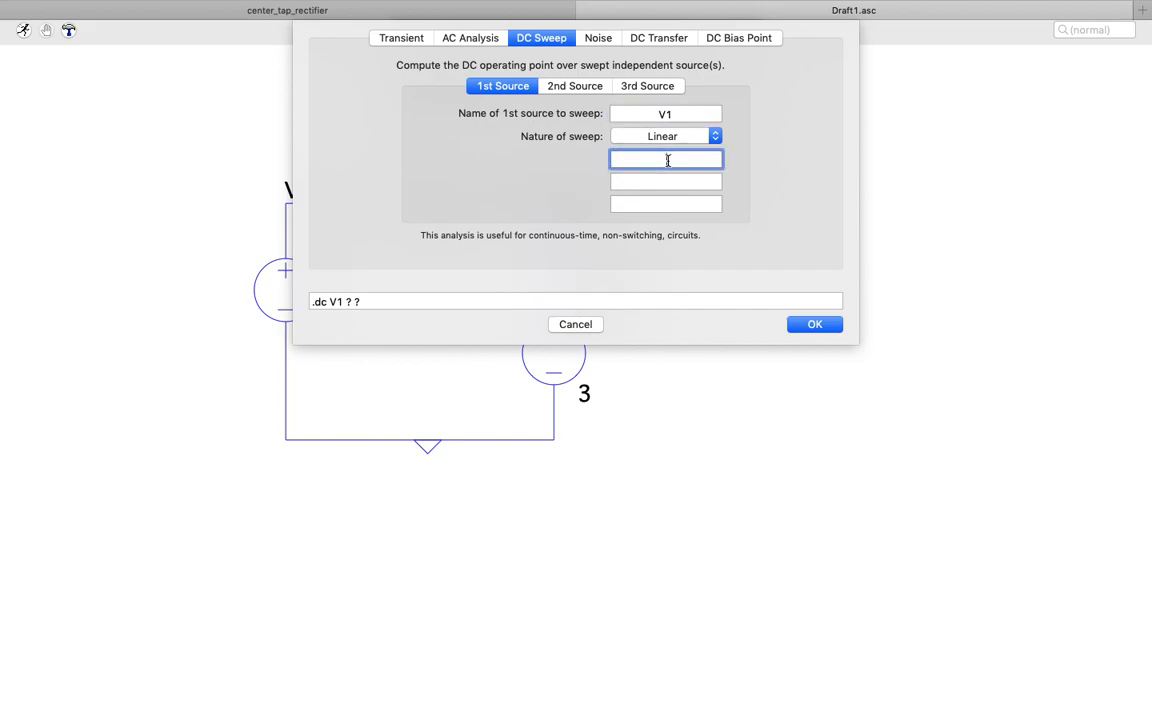
pyautogui.write('-8')
pyautogui.click(674, 180)
pyautogui.write('8')
pyautogui.click(668, 205)
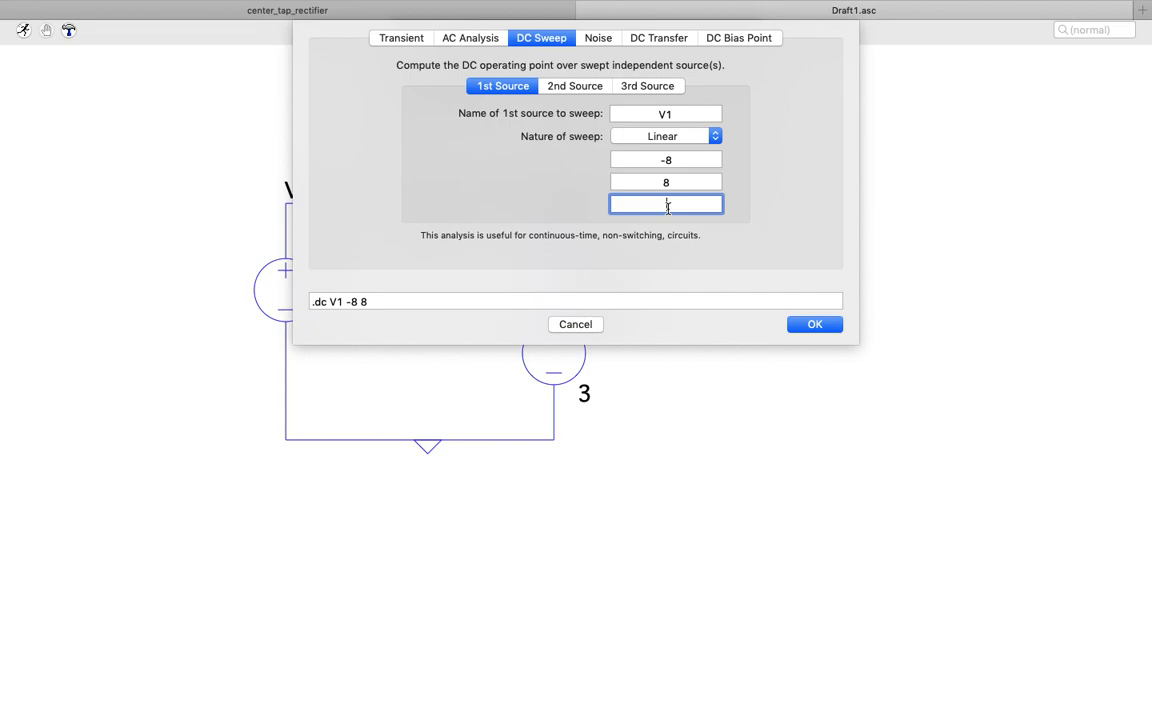
pyautogui.write('.5')
pyautogui.click(815, 324)
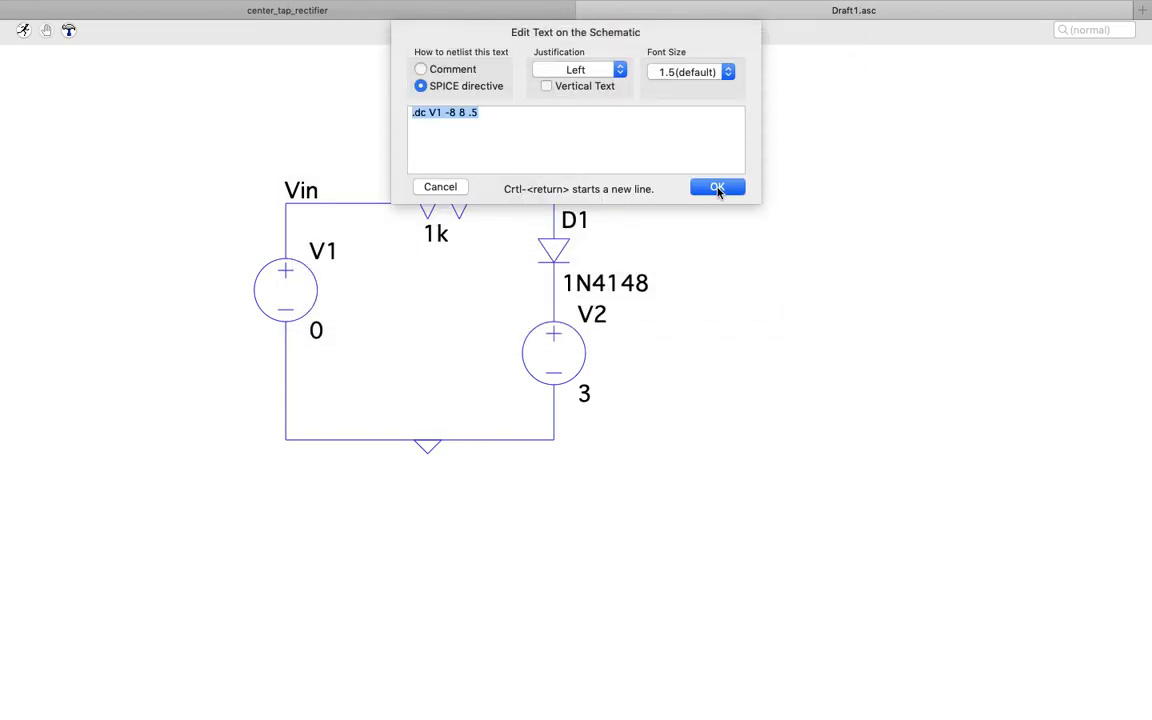
# Place the .dc V1 -8 8 .5 directive below the circuit and run the simulation.
pyautogui.click(717, 189)
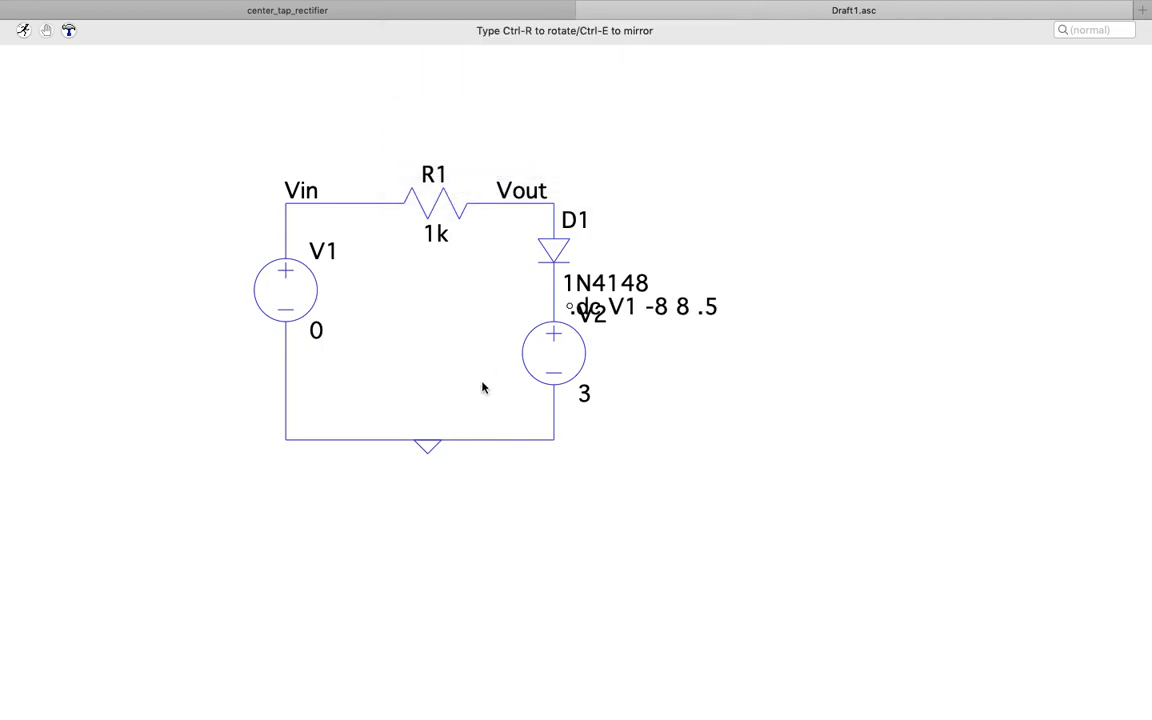
pyautogui.click(274, 561)
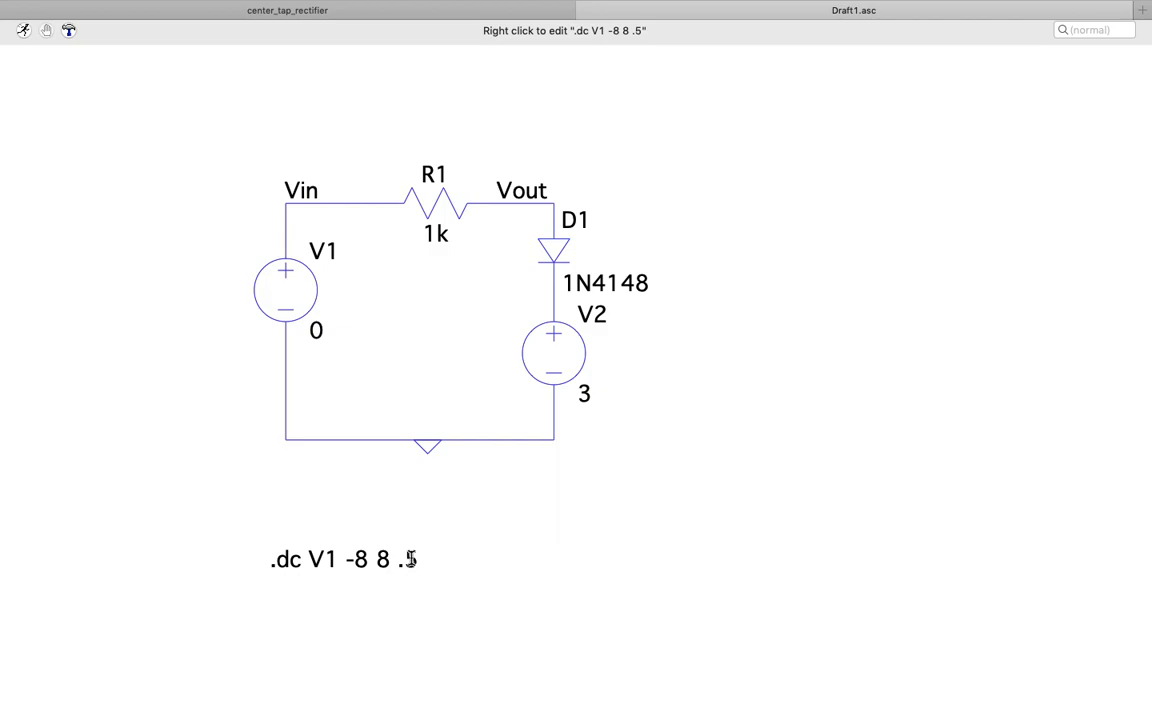
pyautogui.click(22, 31)
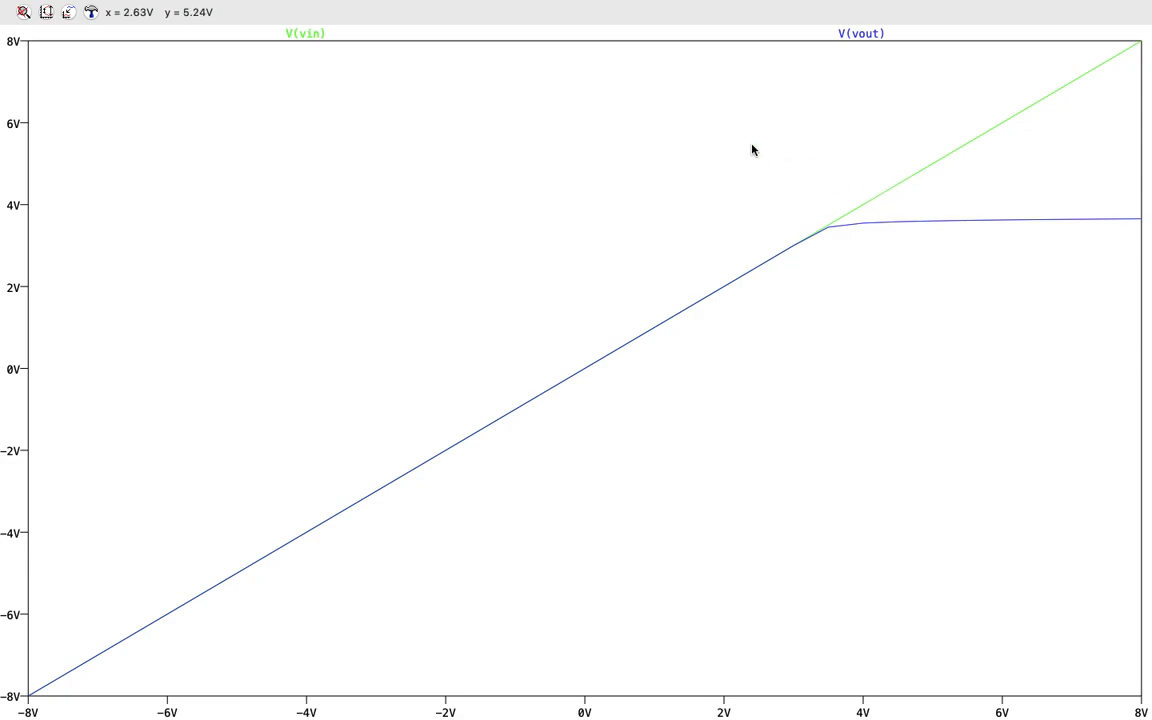
# Delete the V(vin) trace from the DC sweep plot, keeping only V(vout).
pyautogui.rightClick(670, 142)
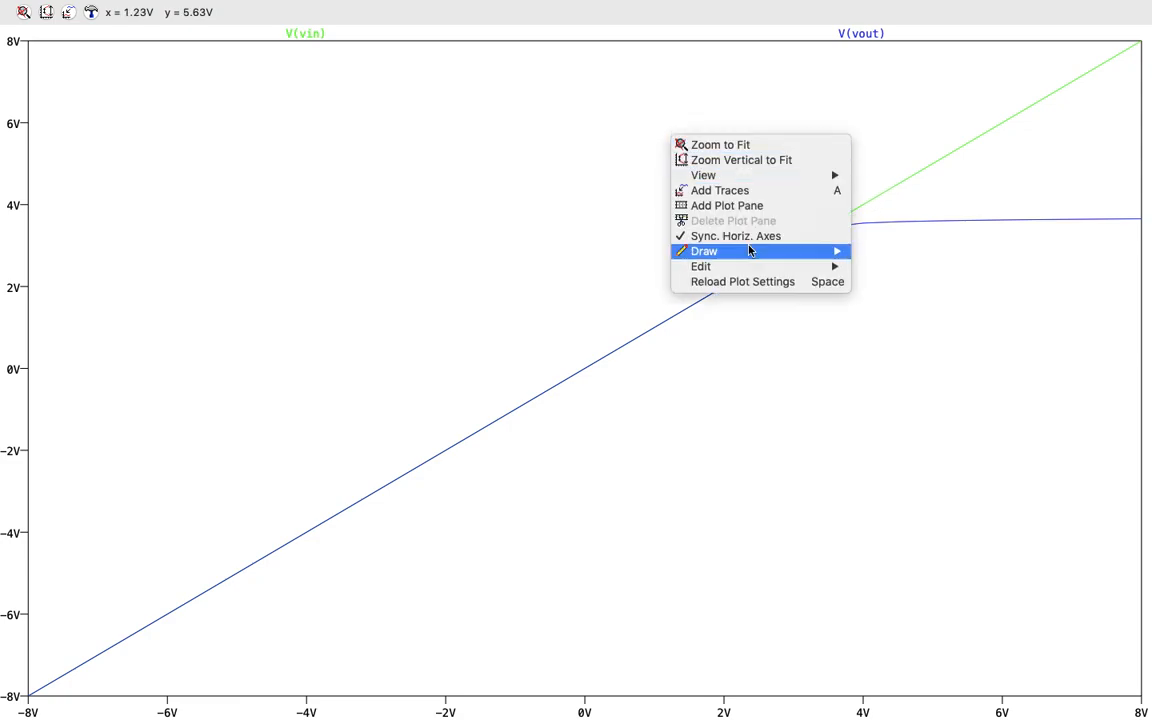
pyautogui.moveTo(756, 266)
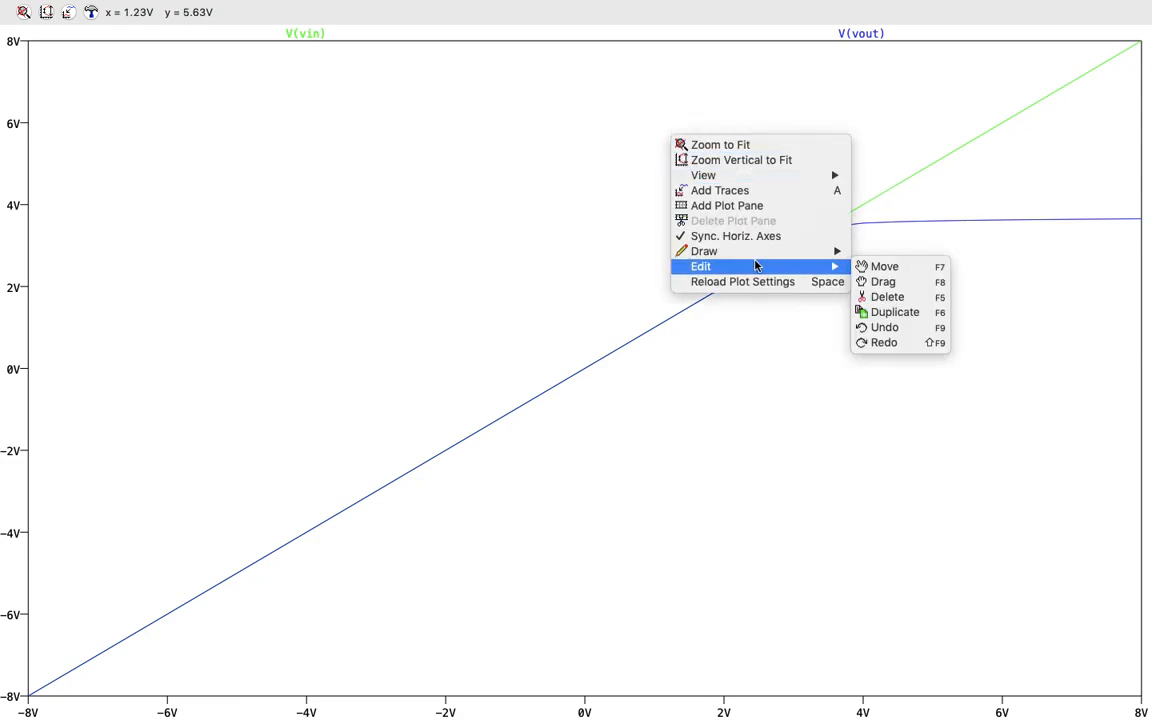
pyautogui.click(890, 297)
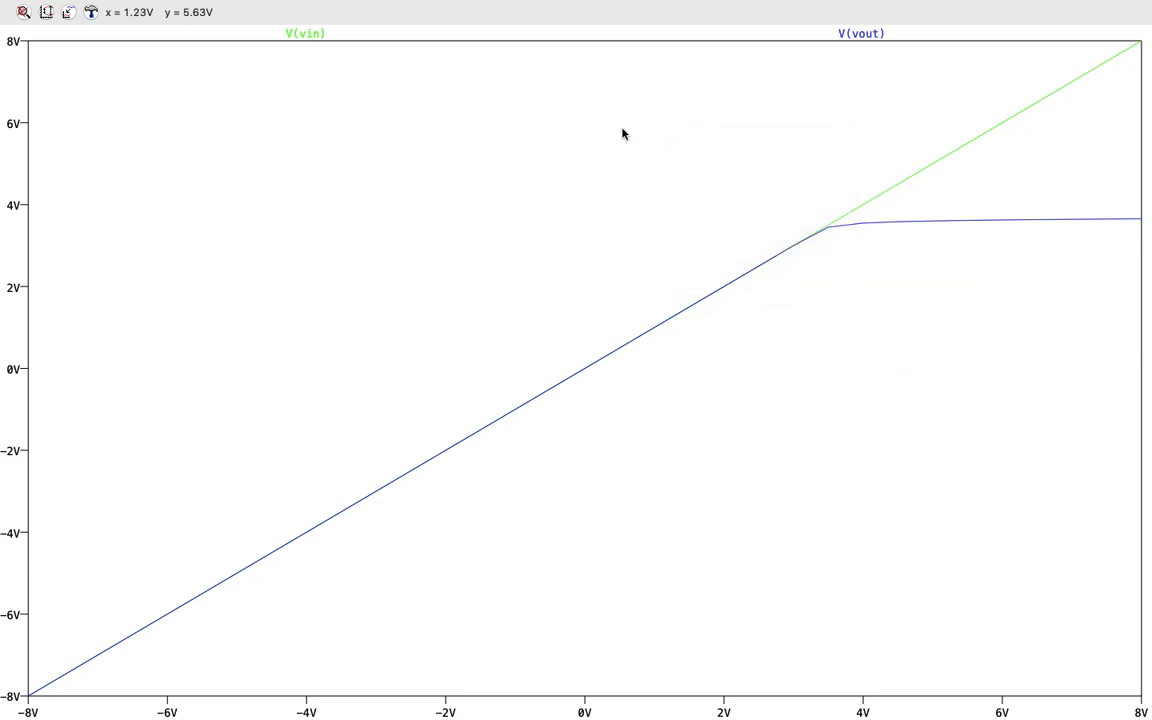
pyautogui.click(305, 34)
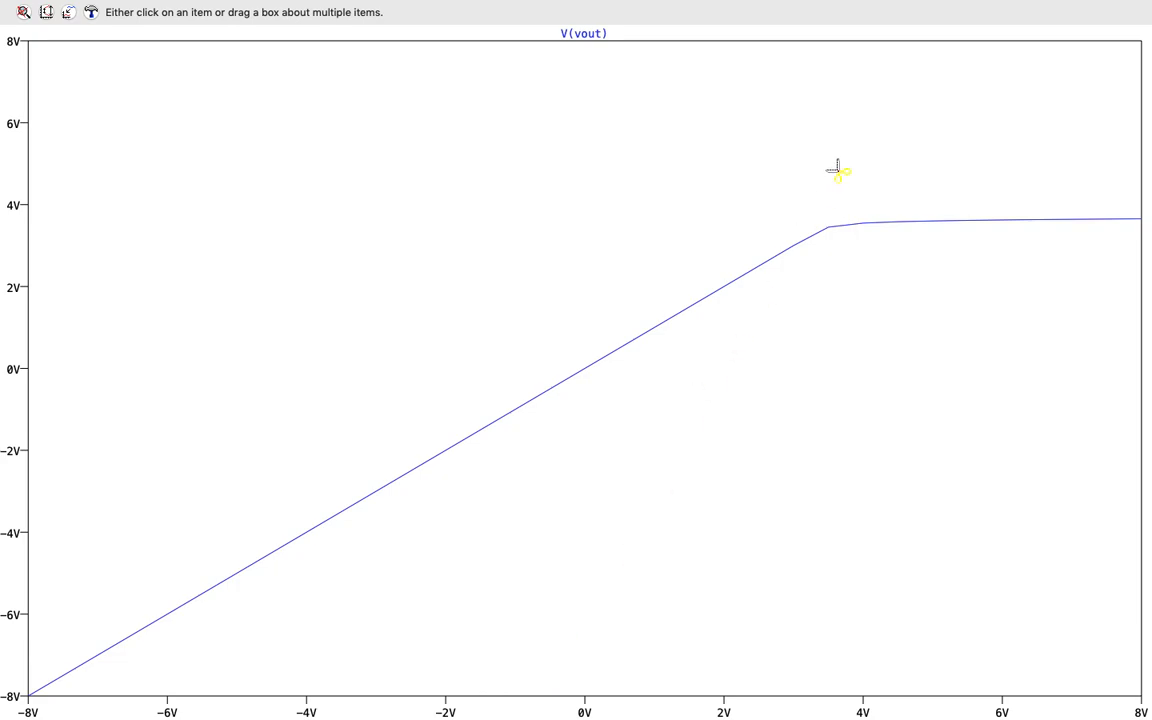
# Take the Draft1.raw plot window out of full screen and enlarge it to cover most of the desktop.
pyautogui.moveTo(60, 2)
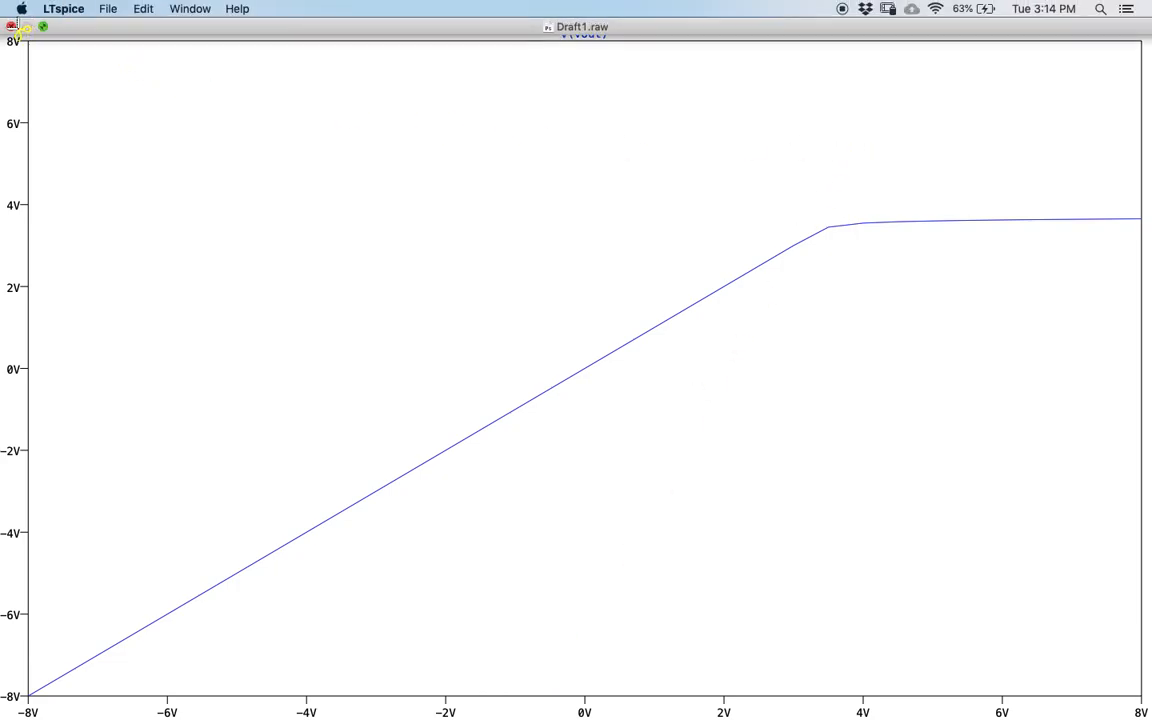
pyautogui.click(43, 26)
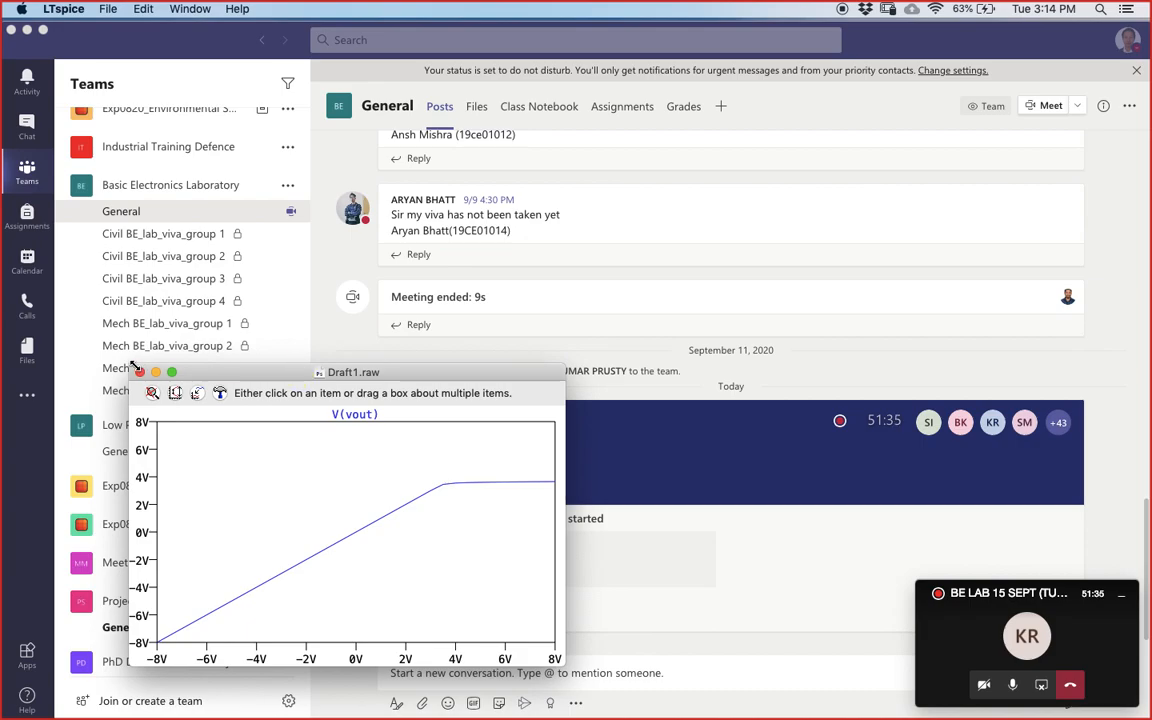
pyautogui.moveTo(130, 366); pyautogui.dragTo(36, 144)
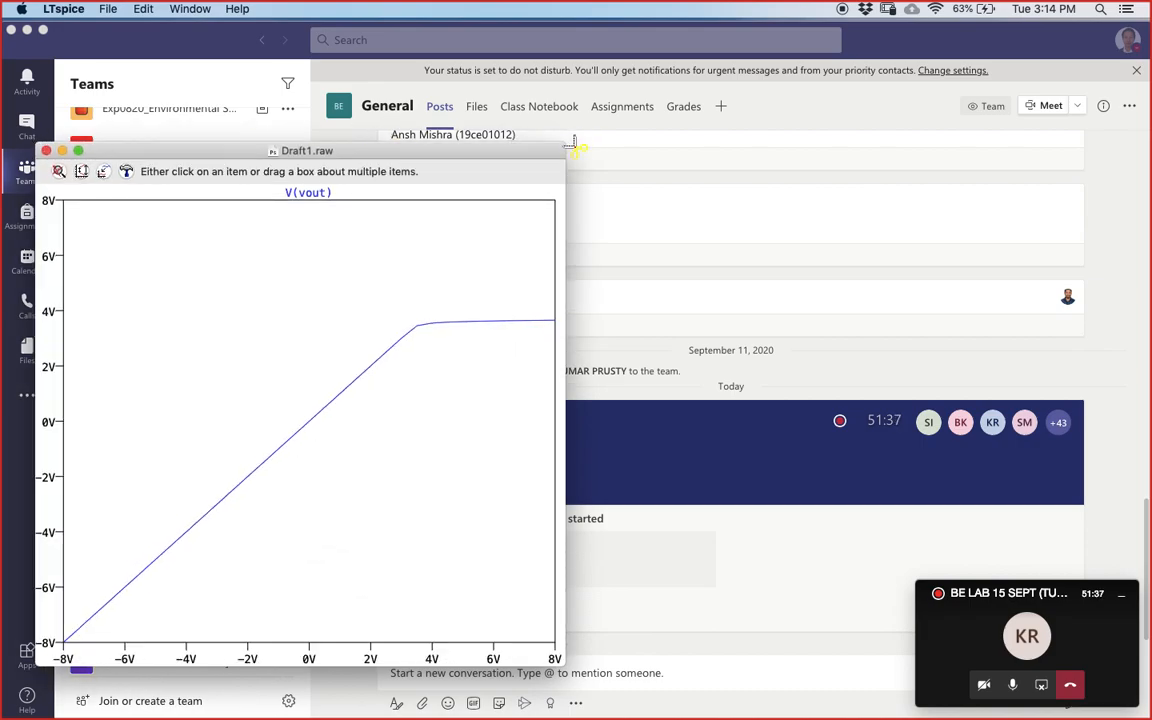
pyautogui.moveTo(568, 150); pyautogui.dragTo(1050, 40)
pyautogui.press('Delete')
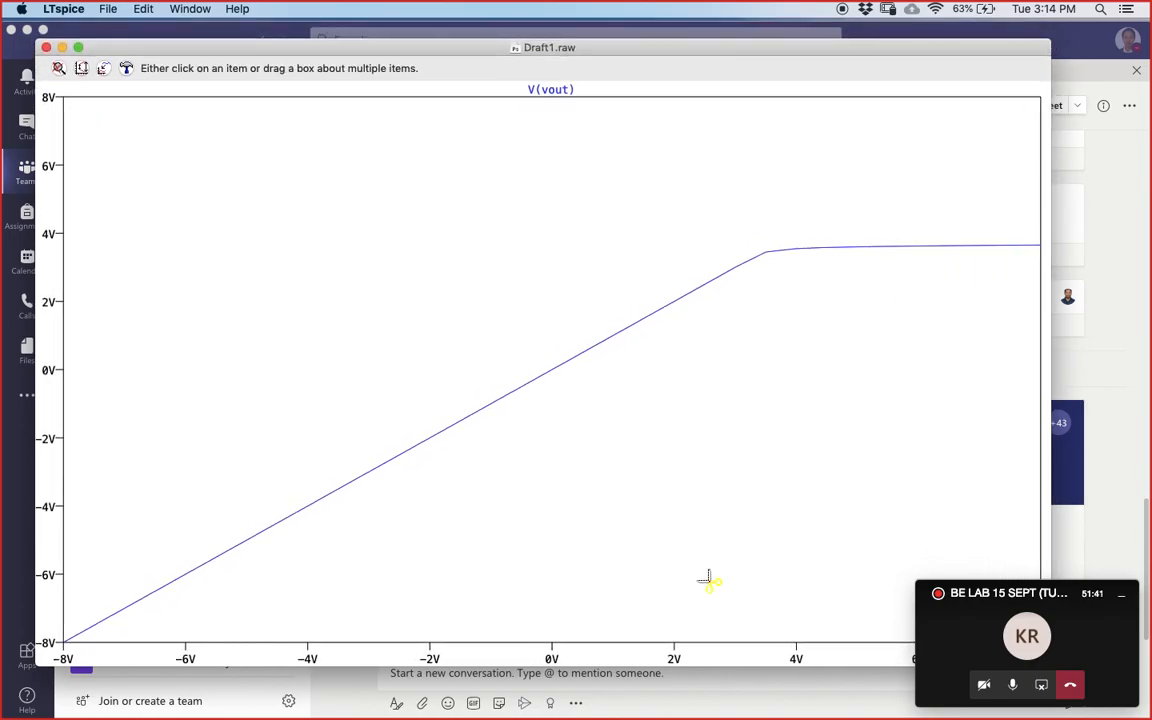
# Minimize the floating meeting overlay covering the plot and bring the Draft1.raw window back to the front.
pyautogui.click(1121, 597)
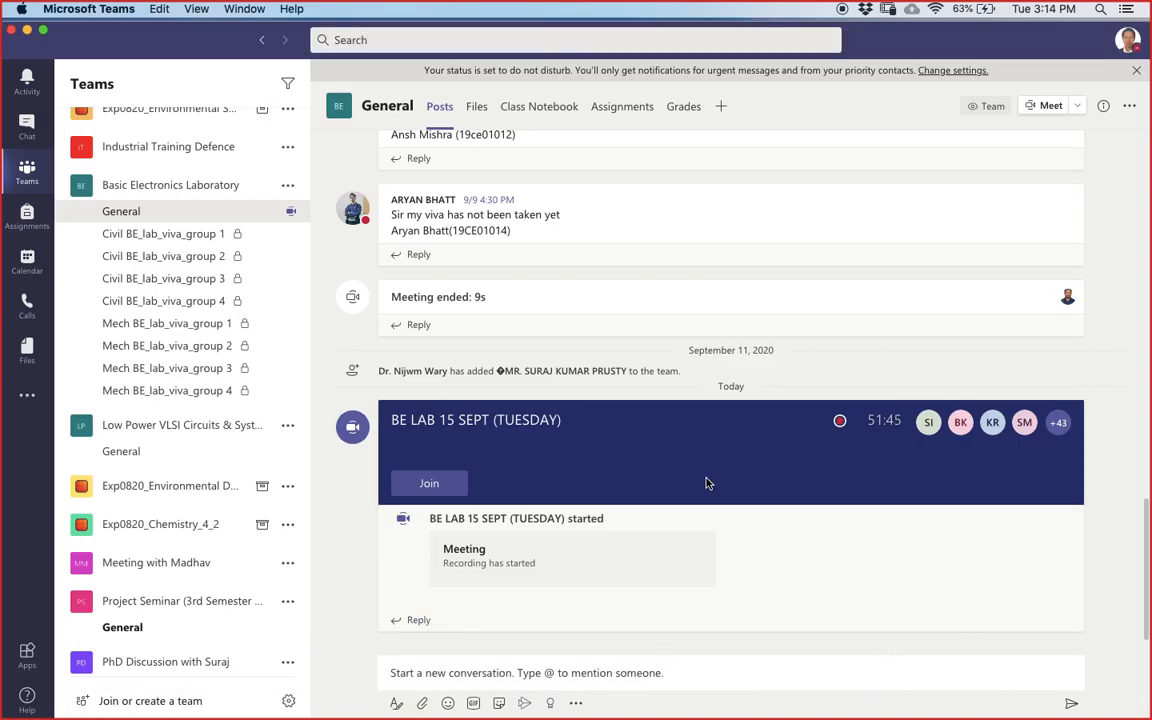
pyautogui.hotkey('ctrl', 'Up')
pyautogui.click(278, 267)
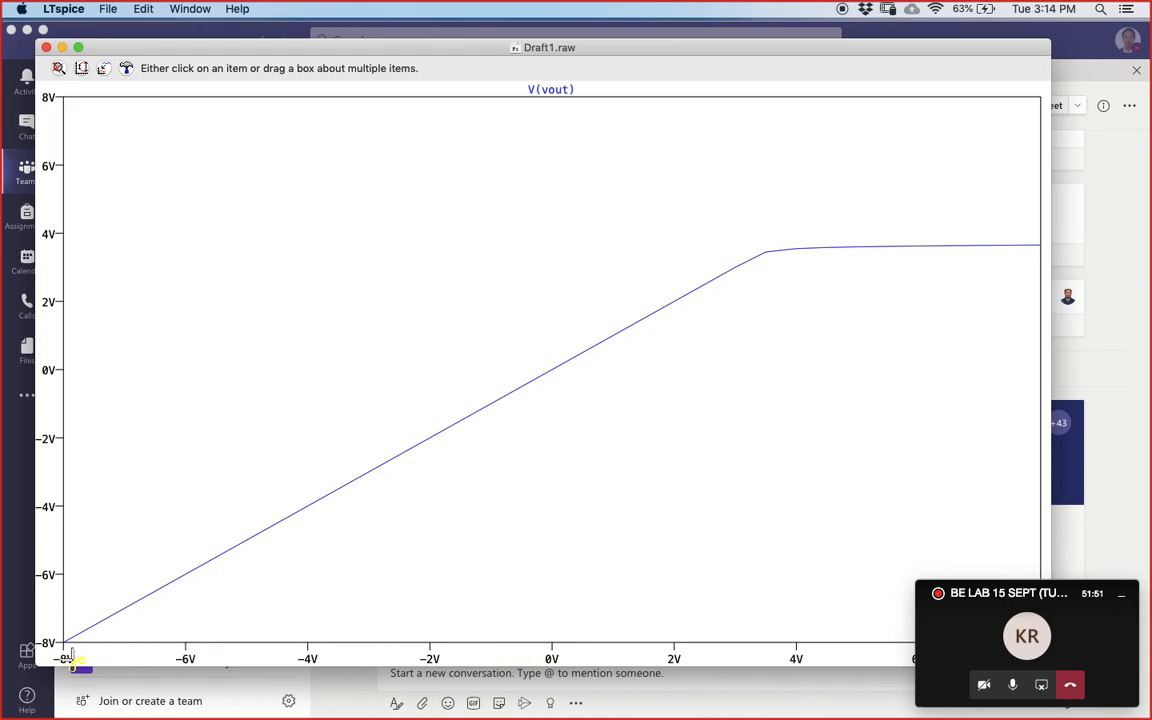
pyautogui.click(1119, 597)
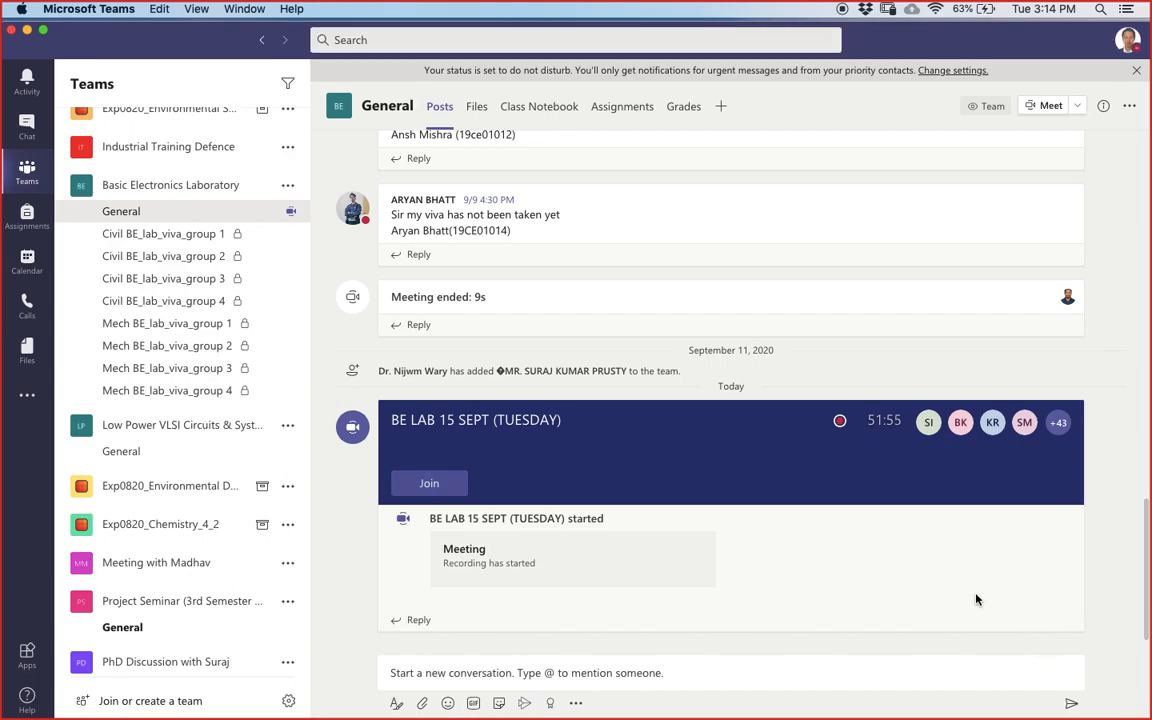
pyautogui.hotkey('ctrl', 'Up')
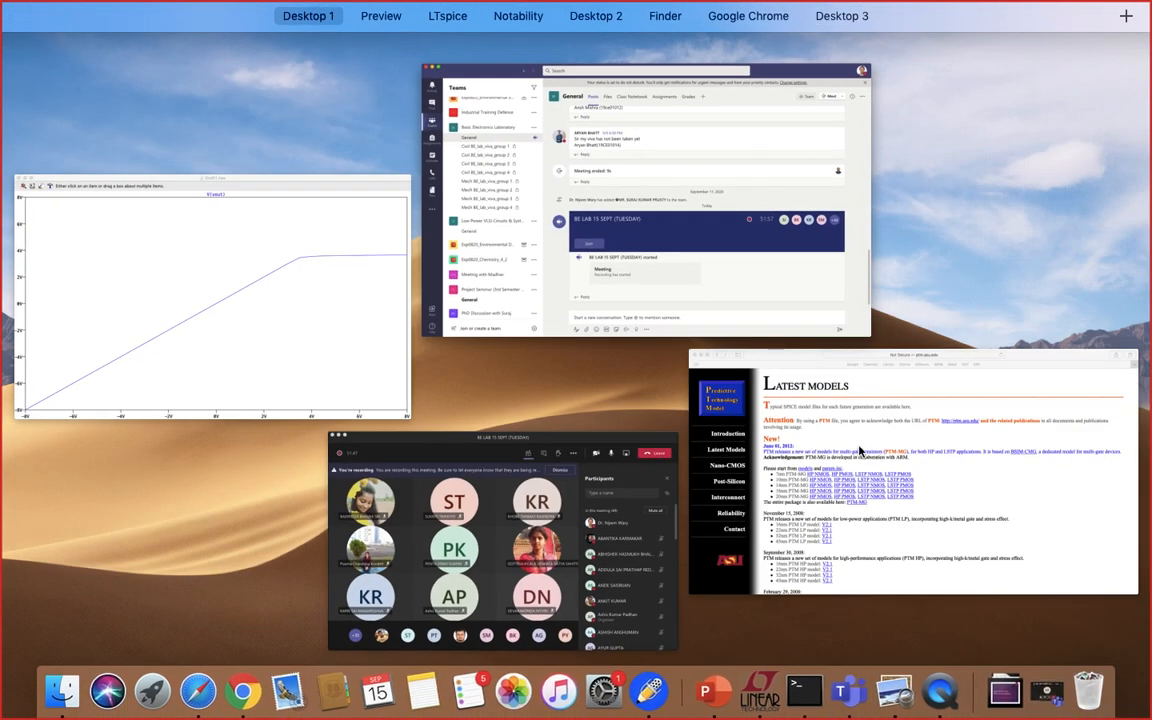
pyautogui.click(320, 305)
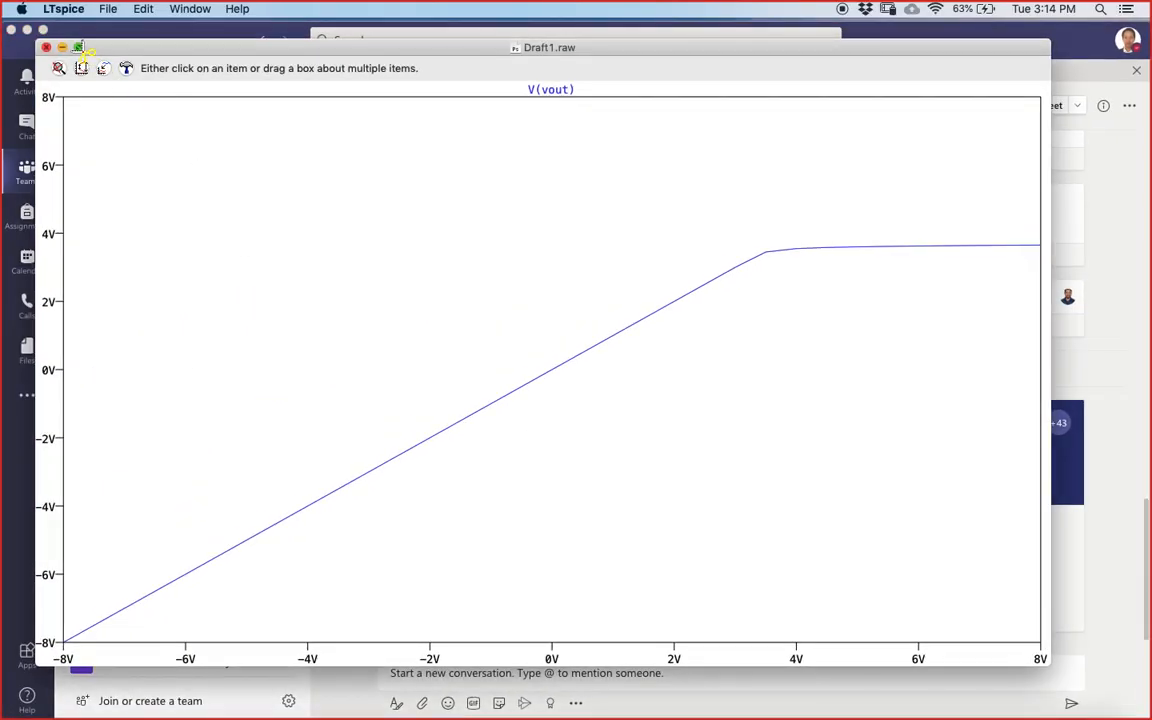
# Return the V(vout) plot window to full screen and leave the trace delete mode.
pyautogui.click(78, 47)
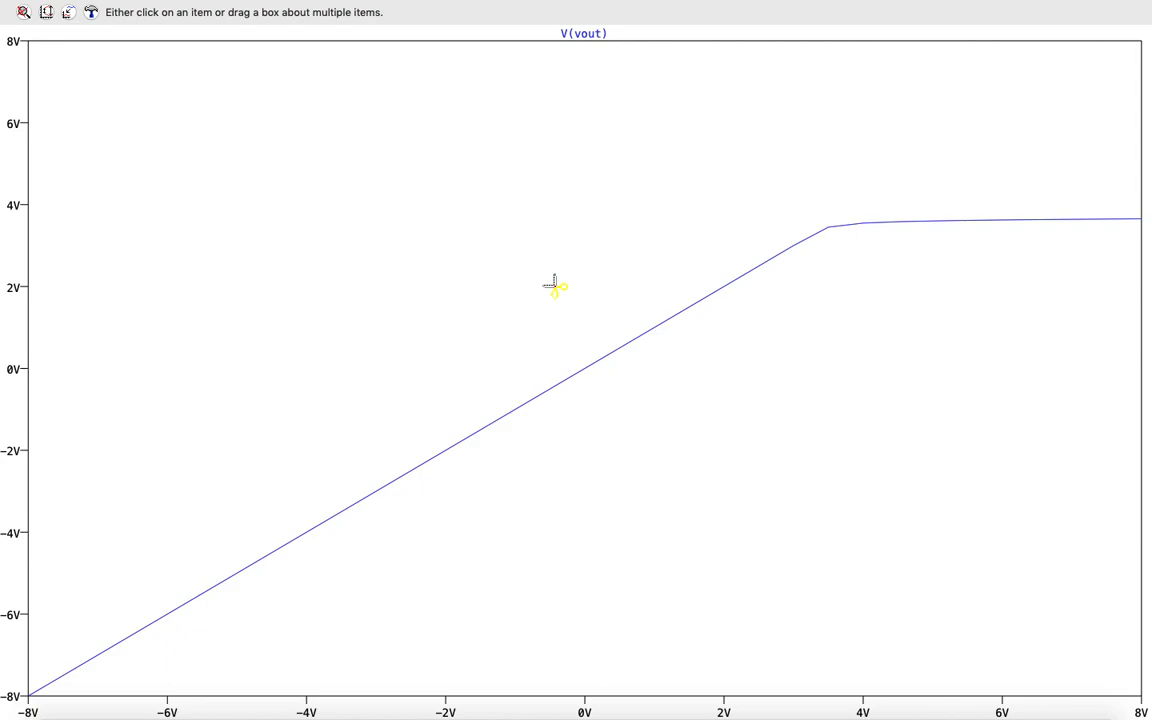
pyautogui.press('Escape')
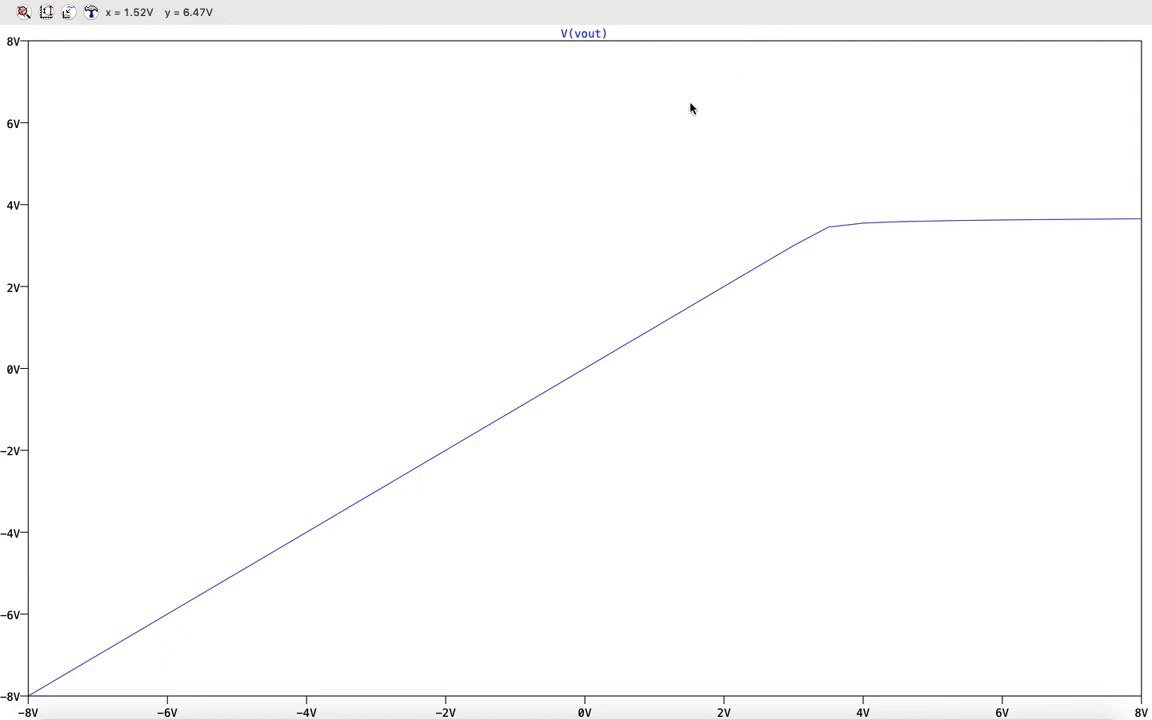